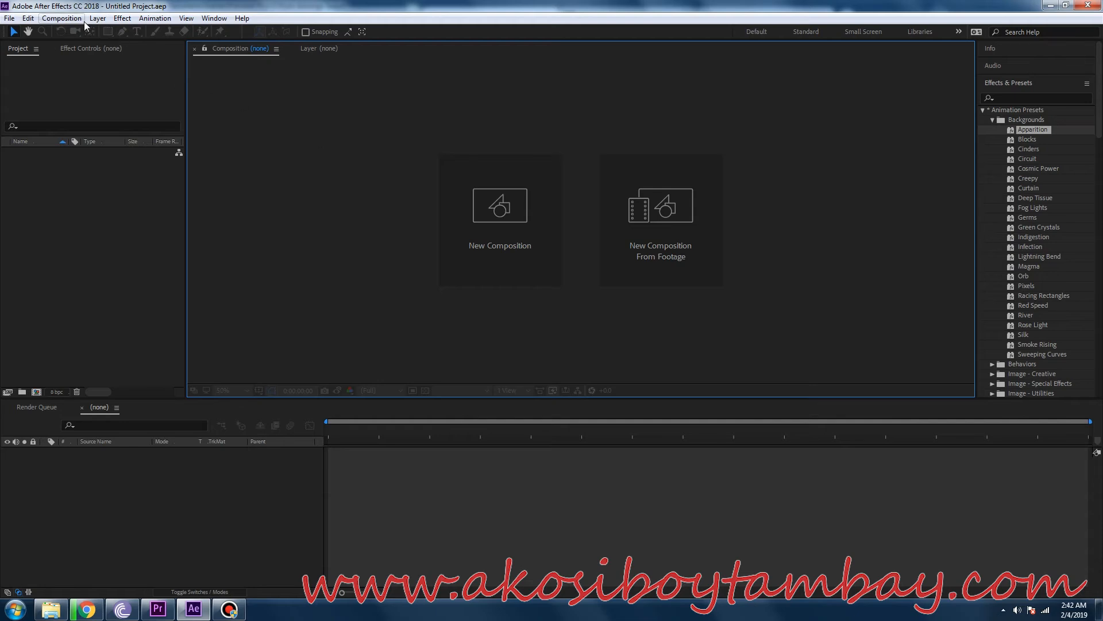
Create a 1440 x 1080 composition with the HDV 1080 25 preset, 25 fps and a duration of 0:00:09:15.
{"action": "left_click", "coordinate": [83, 20]}
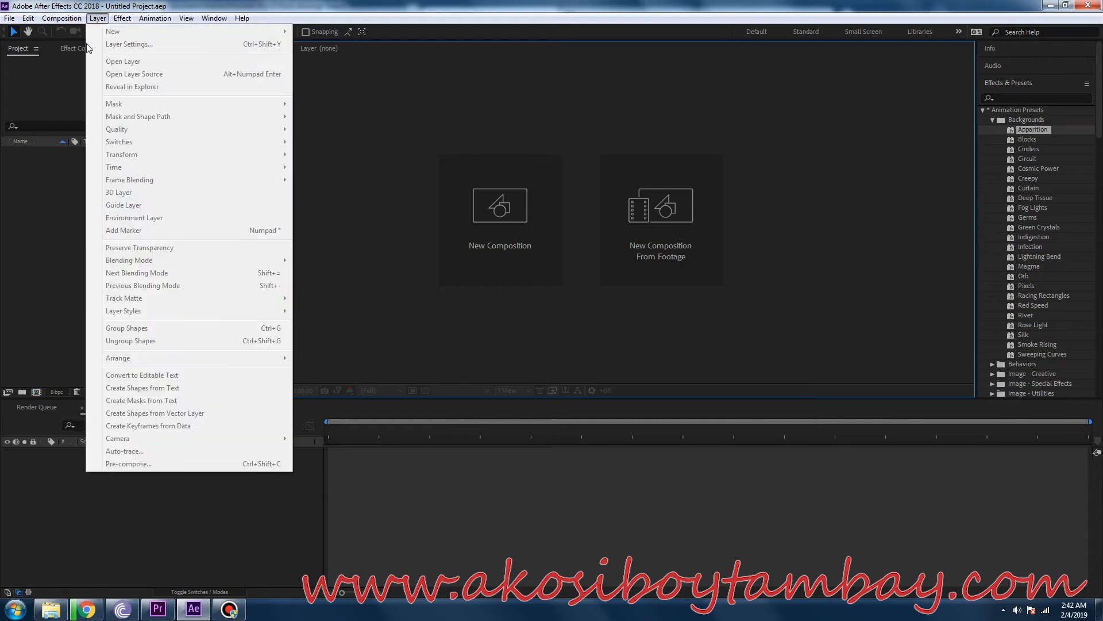
{"action": "left_click", "coordinate": [71, 32]}
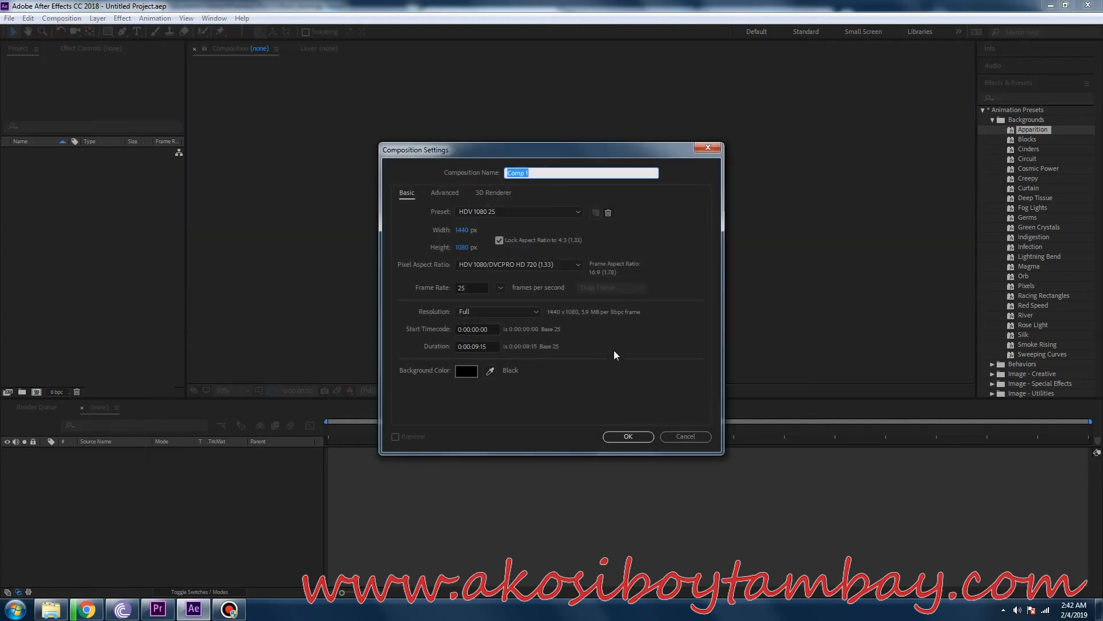
{"action": "left_click", "coordinate": [628, 437]}
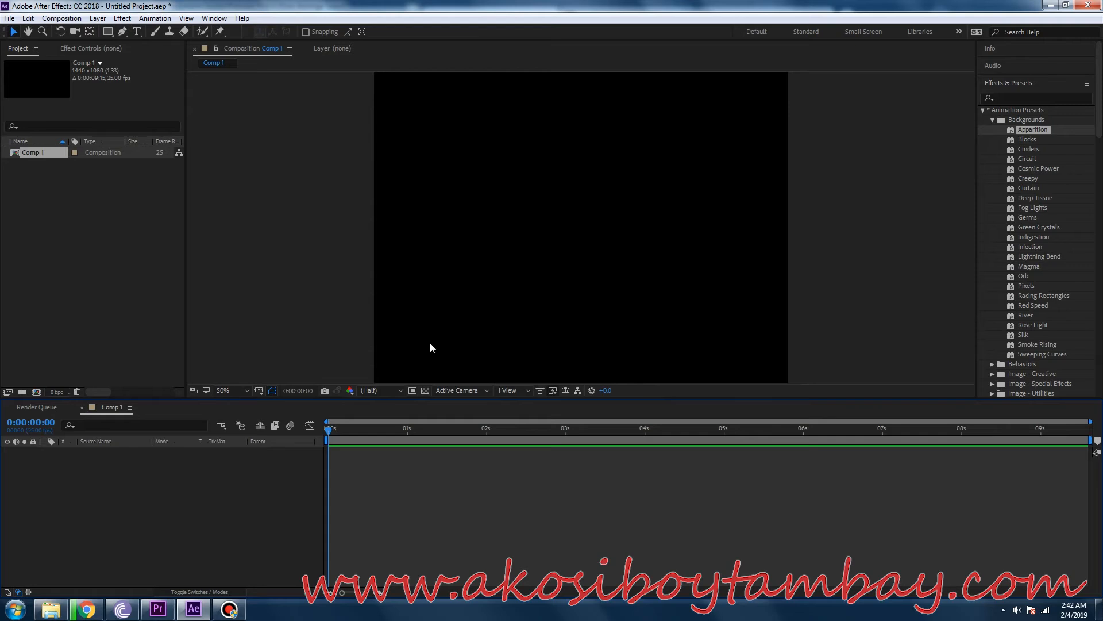
{"action": "left_click", "coordinate": [141, 32]}
{"action": "left_click_drag", "start_coordinate": [406, 131], "coordinate": [757, 206]}
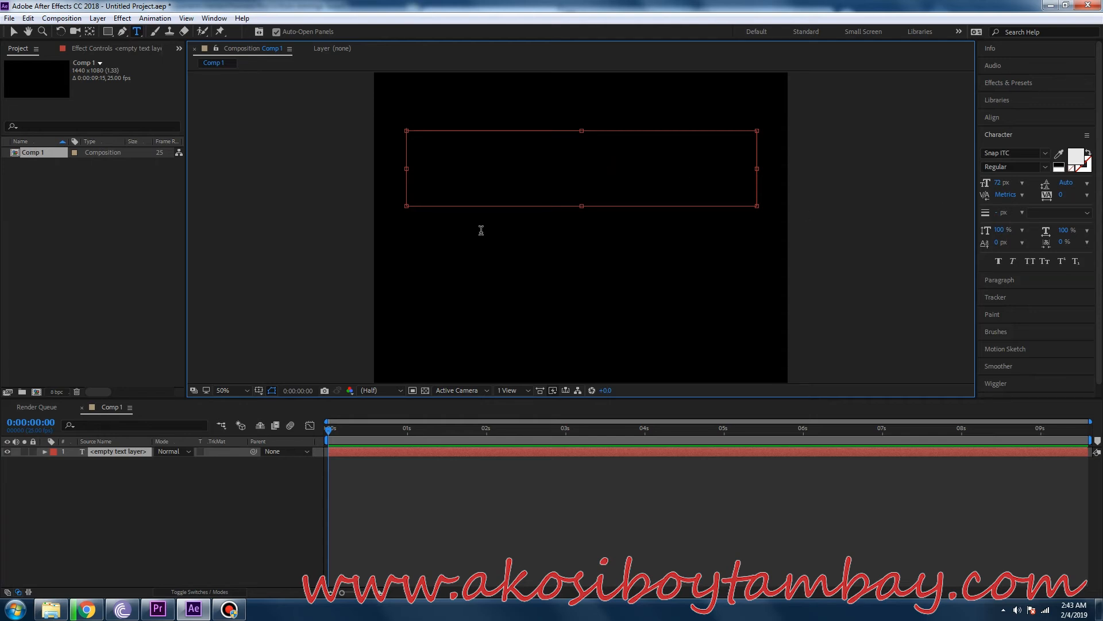
{"action": "type", "text": "www.aklos"}
{"action": "key", "text": "BackSpace"}
{"action": "key", "text": "BackSpace"}
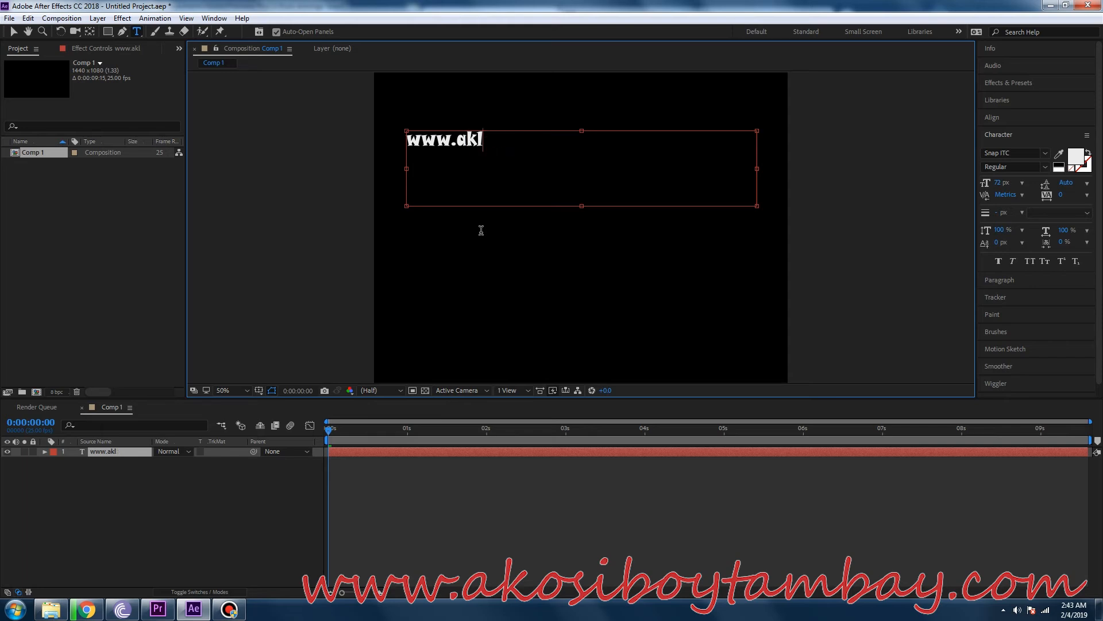
{"action": "type", "text": "osiboytambay.com"}
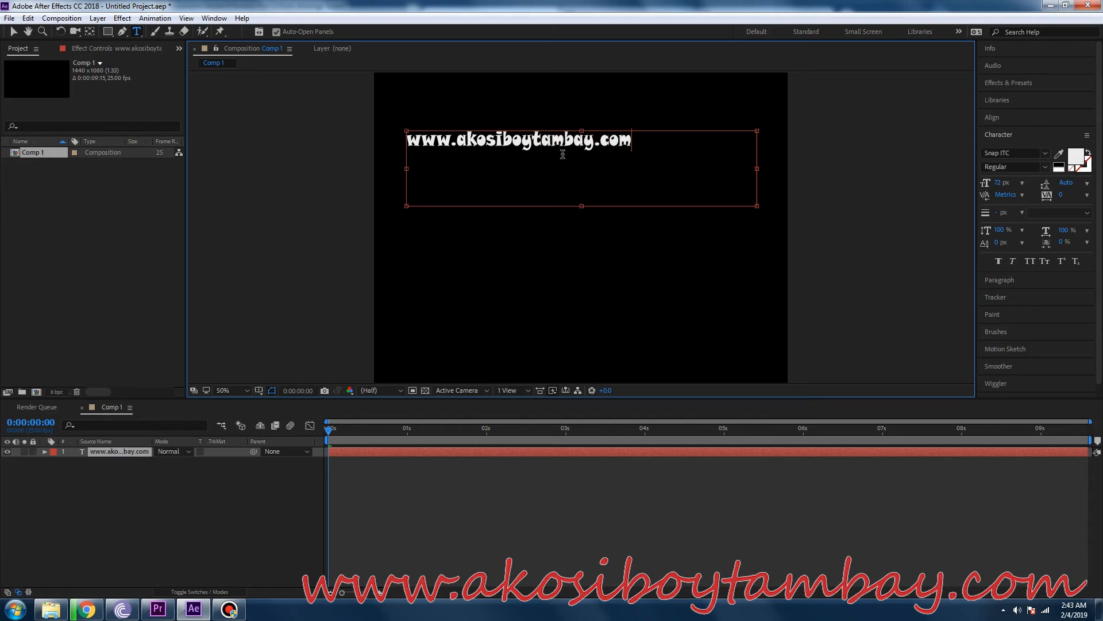
Try the Stencil and Tw Cen MT Condensed fonts on the whole web address, and return it to Snap ITC.
{"action": "double_click", "coordinate": [596, 147]}
{"action": "left_click_drag", "start_coordinate": [646, 137], "coordinate": [402, 140]}
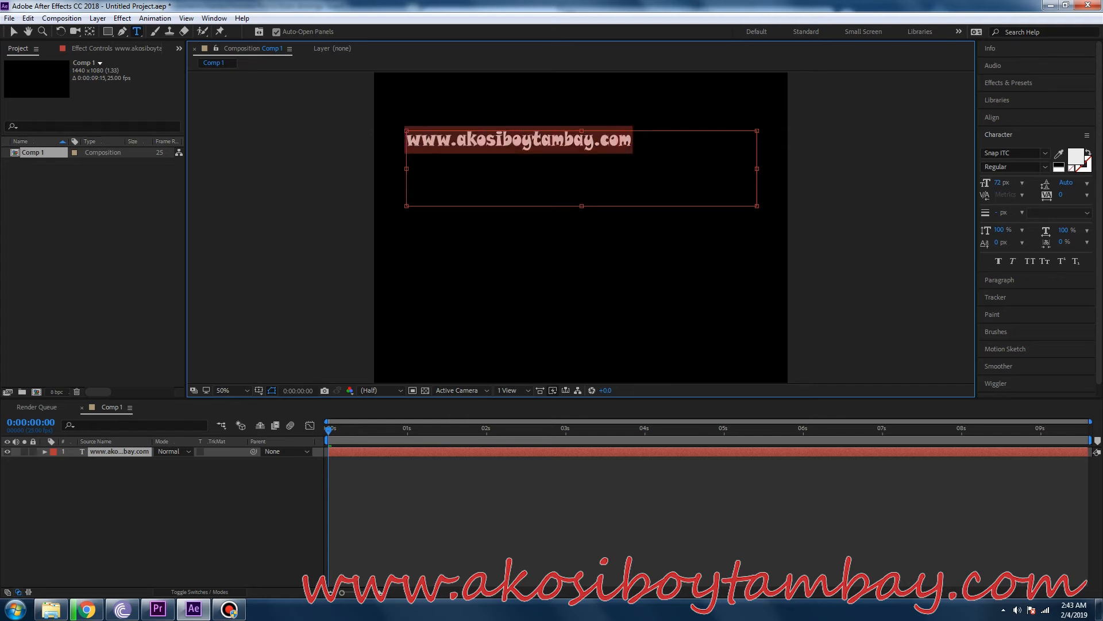
{"action": "left_click", "coordinate": [1043, 154]}
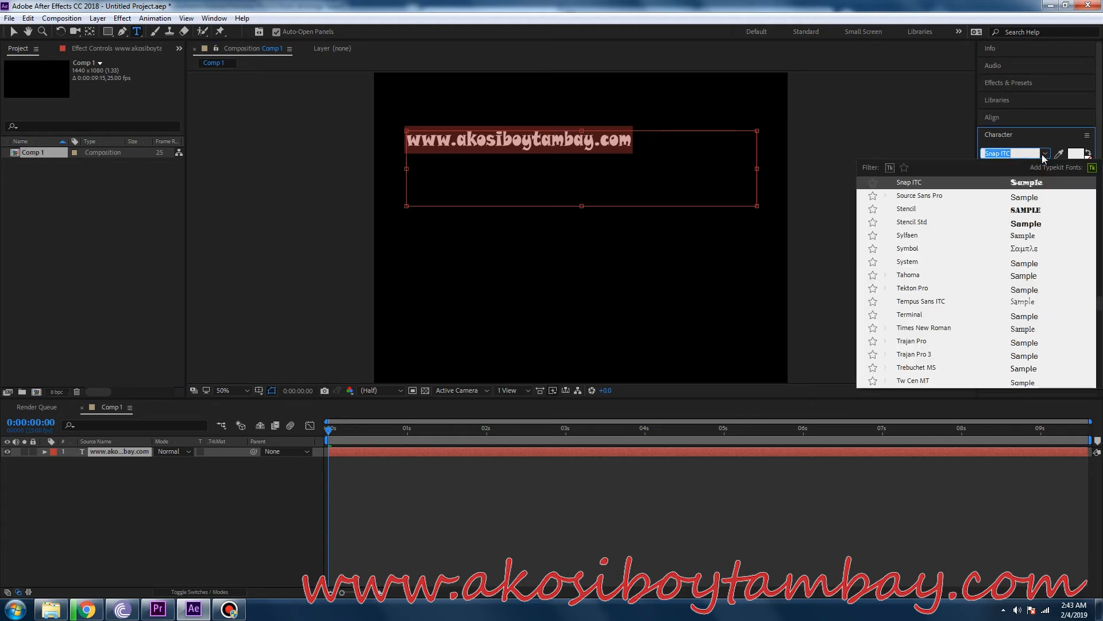
{"action": "left_click", "coordinate": [1029, 215]}
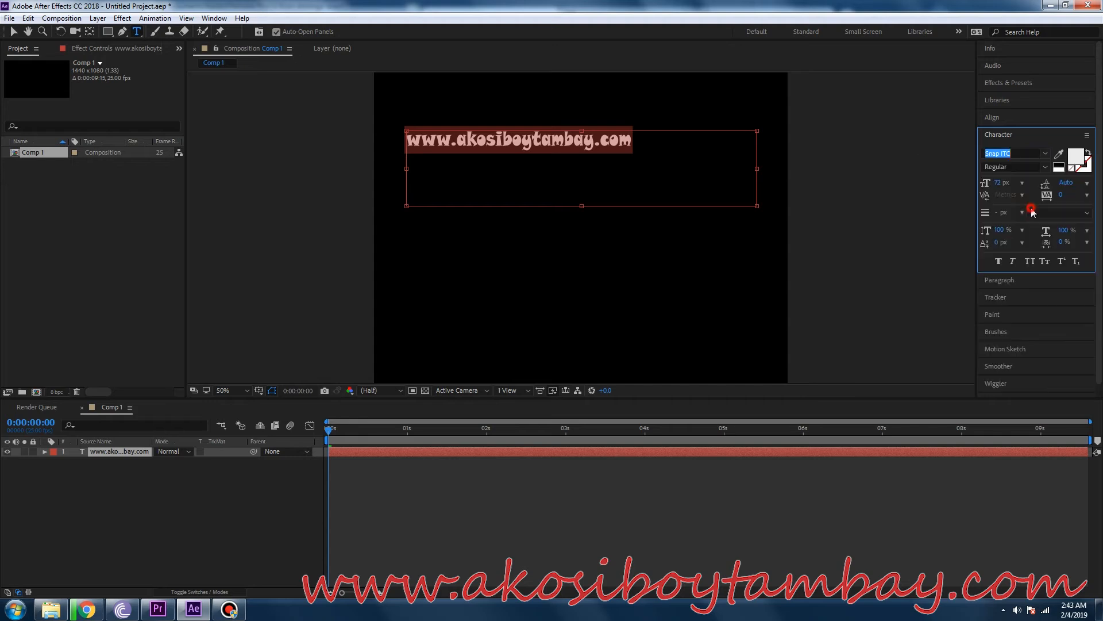
{"action": "left_click", "coordinate": [1034, 154]}
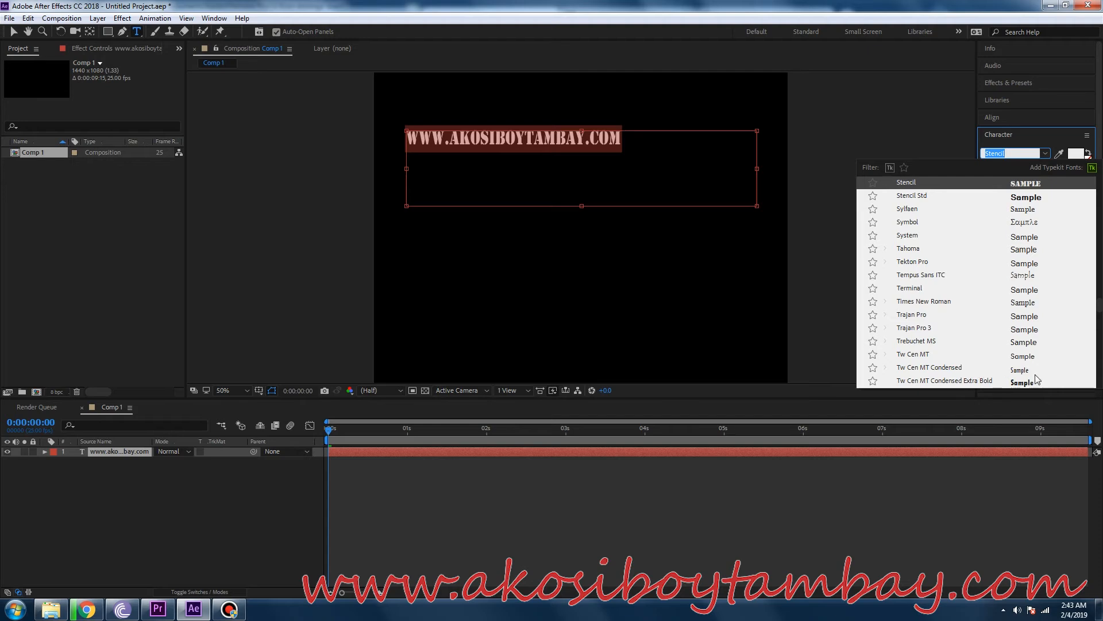
{"action": "left_click", "coordinate": [1019, 371]}
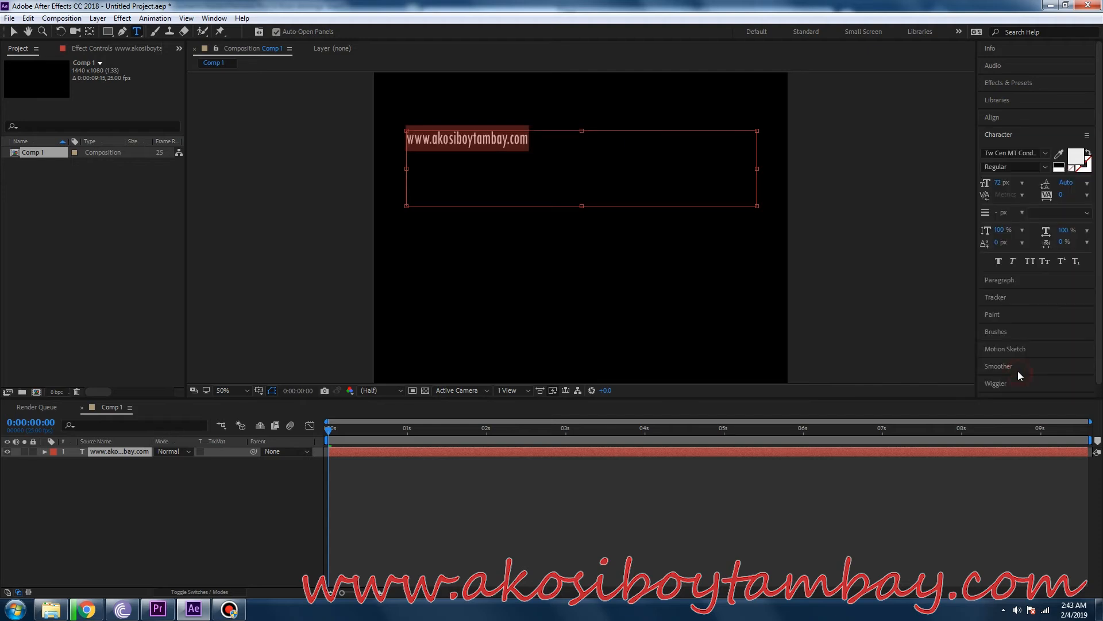
{"action": "left_click", "coordinate": [1040, 153]}
{"action": "scroll", "coordinate": [1014, 278], "scroll_direction": "up", "scroll_amount": 4}
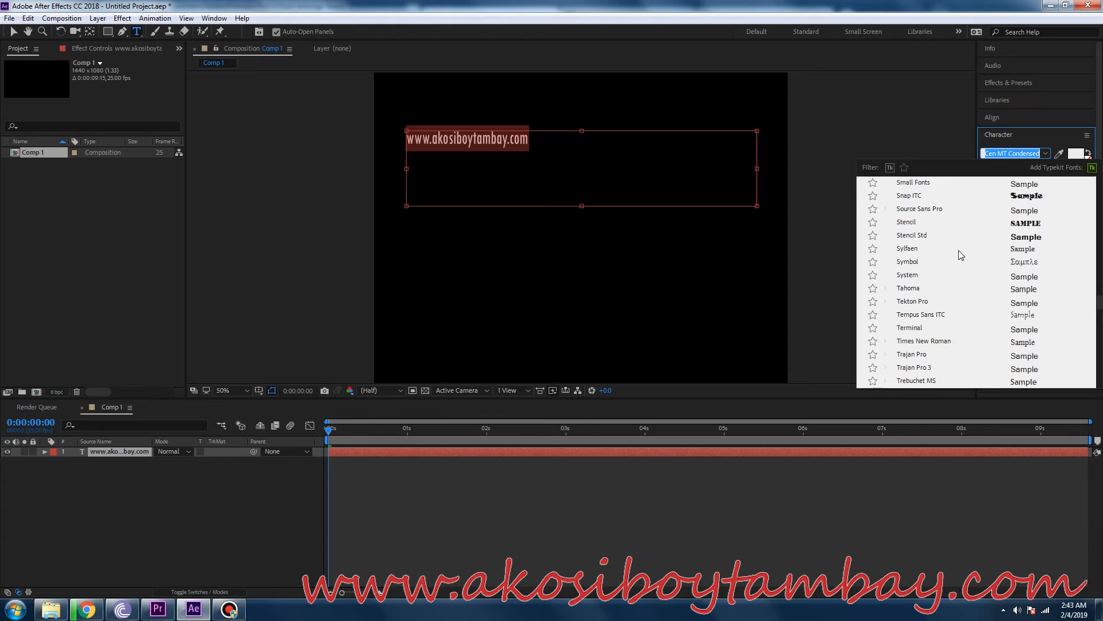
{"action": "left_click", "coordinate": [975, 196]}
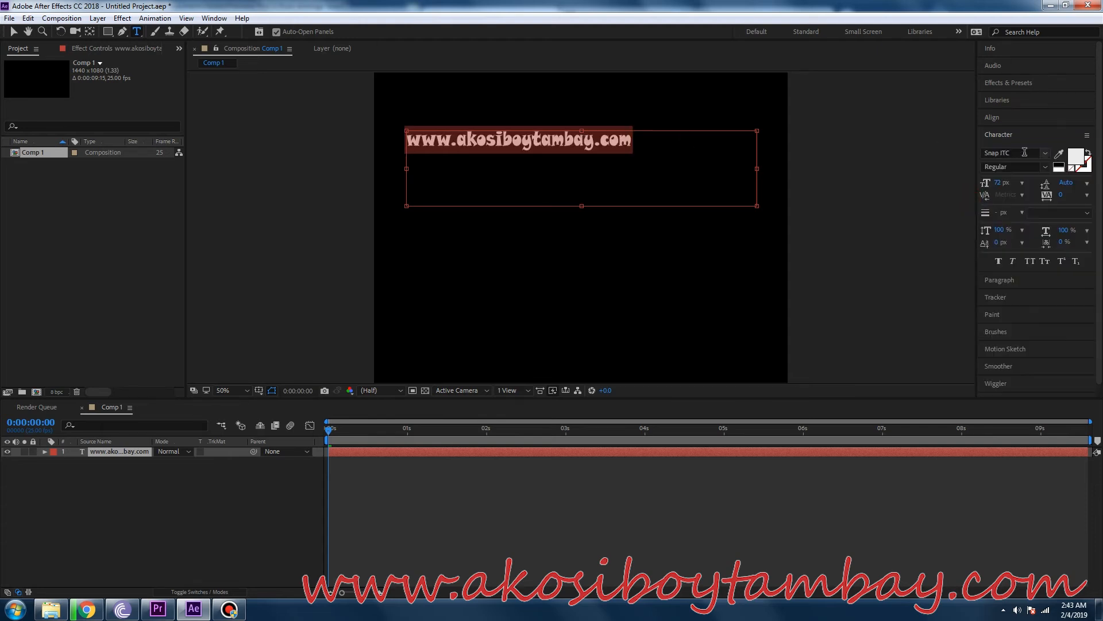
{"action": "left_click", "coordinate": [1045, 167]}
{"action": "left_click", "coordinate": [899, 293]}
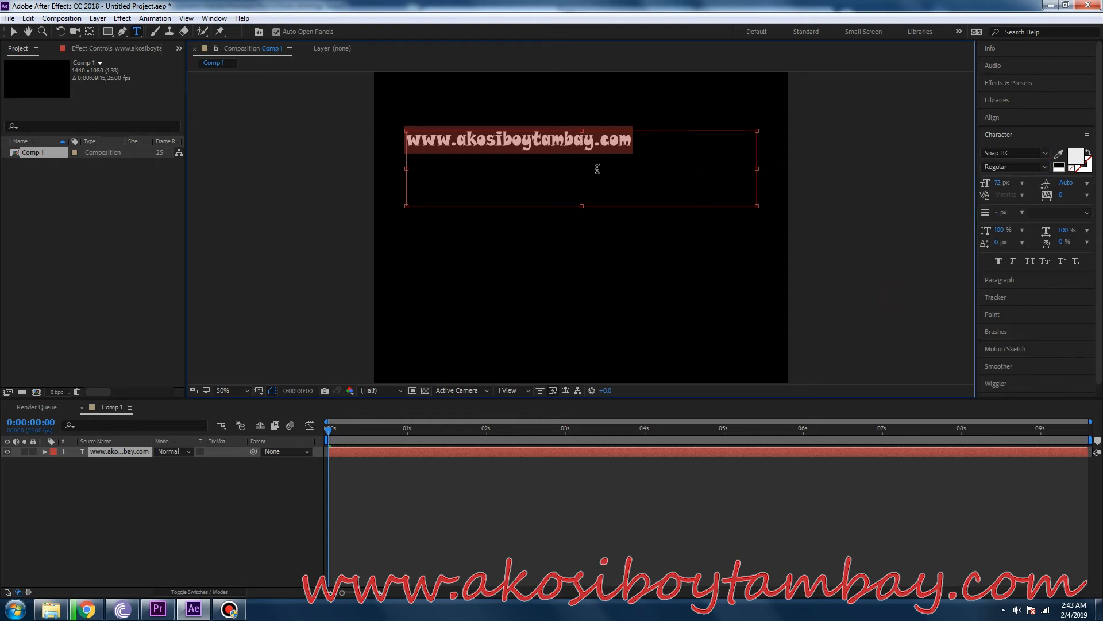
Enlarge the web address text to nearly the full frame width and position it in the upper part of the composition.
{"action": "left_click", "coordinate": [14, 32]}
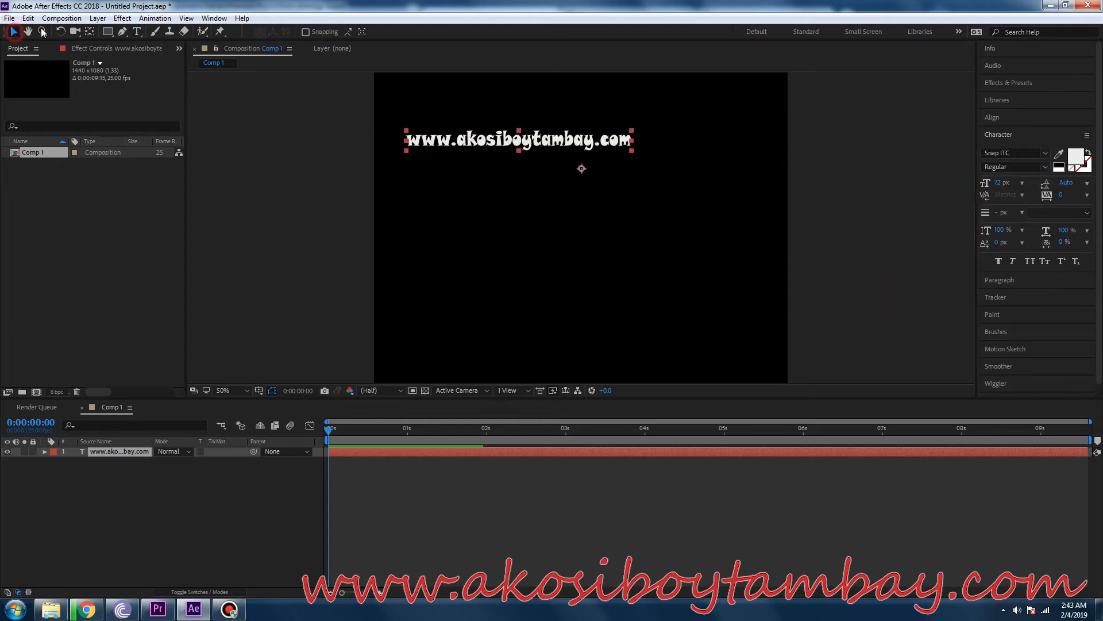
{"action": "left_click_drag", "start_coordinate": [488, 150], "coordinate": [482, 171]}
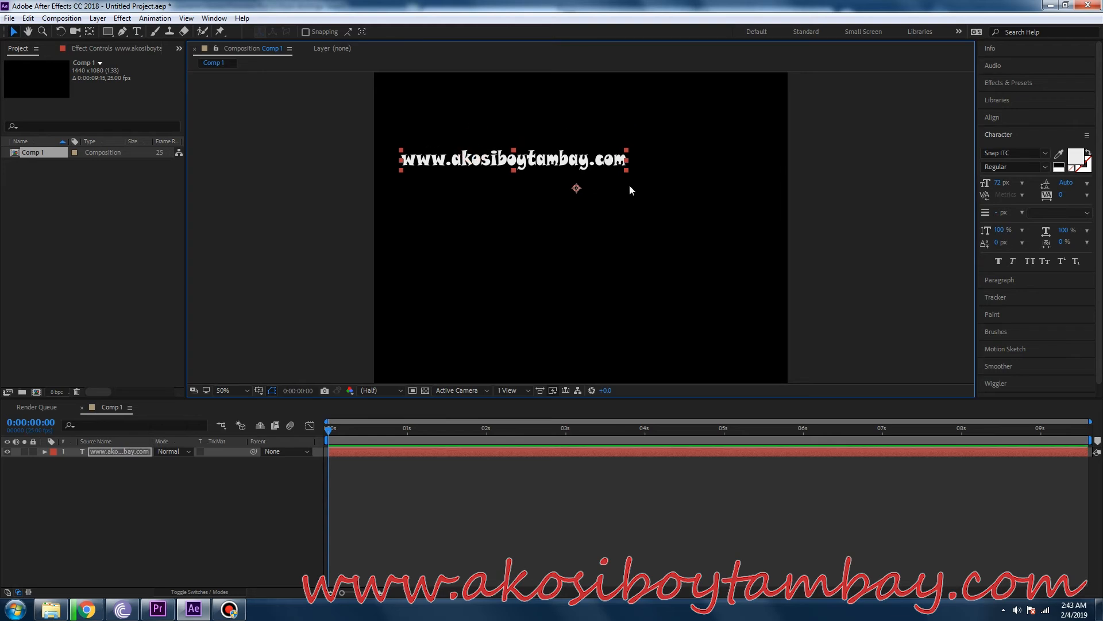
{"action": "left_click_drag", "start_coordinate": [627, 170], "coordinate": [678, 166]}
{"action": "left_click_drag", "start_coordinate": [533, 152], "coordinate": [639, 182]}
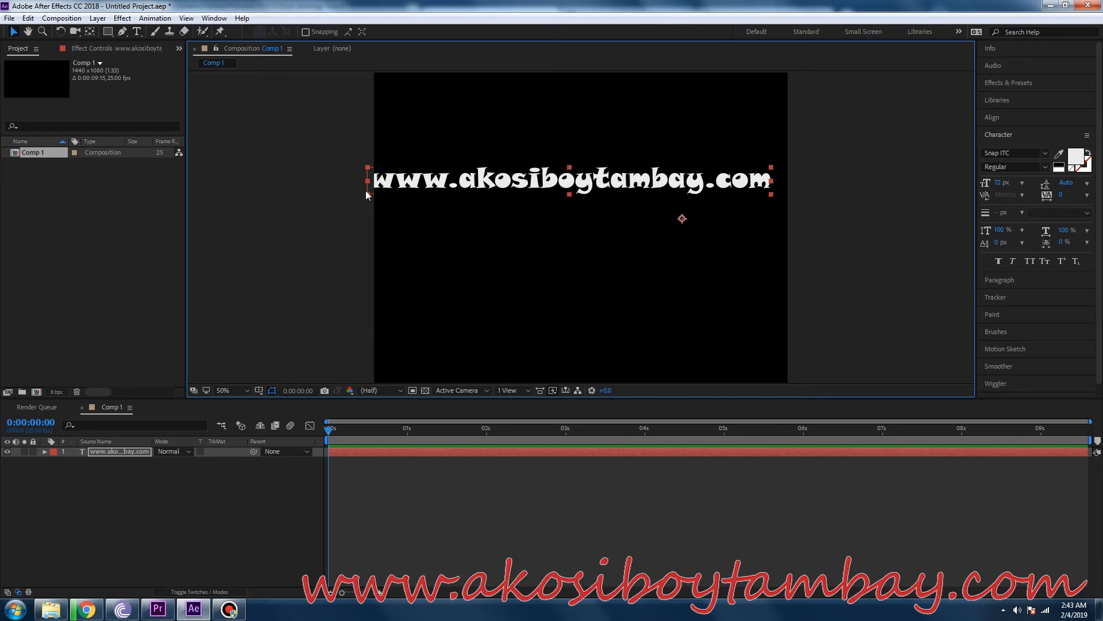
{"action": "left_click_drag", "start_coordinate": [368, 194], "coordinate": [404, 191]}
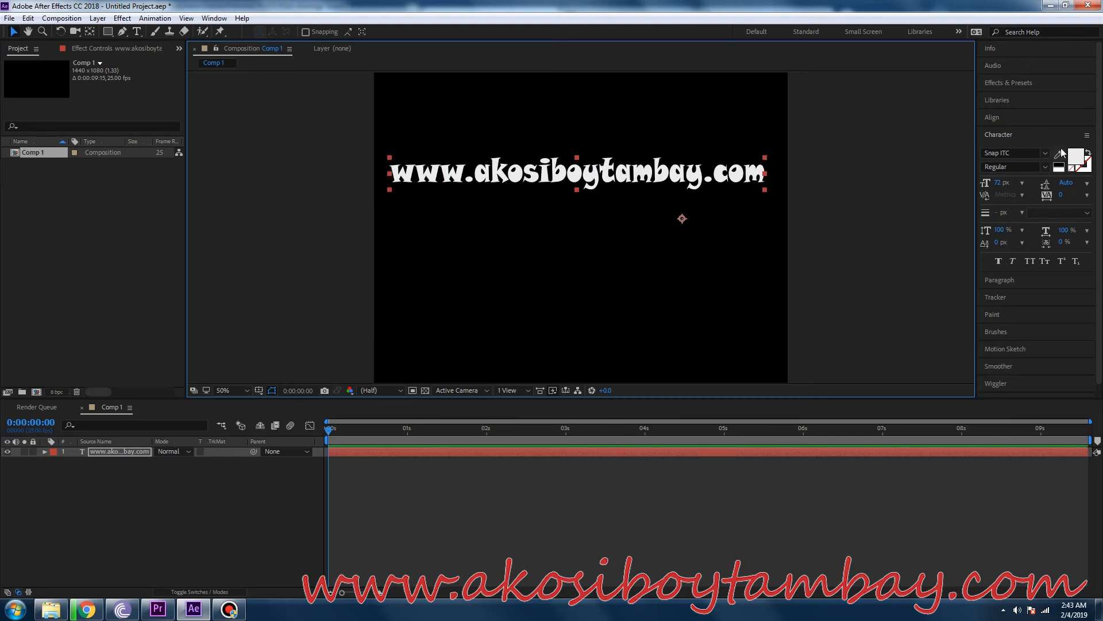
Find the Animate In text presets among the animation presets, collapsing the Backgrounds group.
{"action": "left_click", "coordinate": [995, 84]}
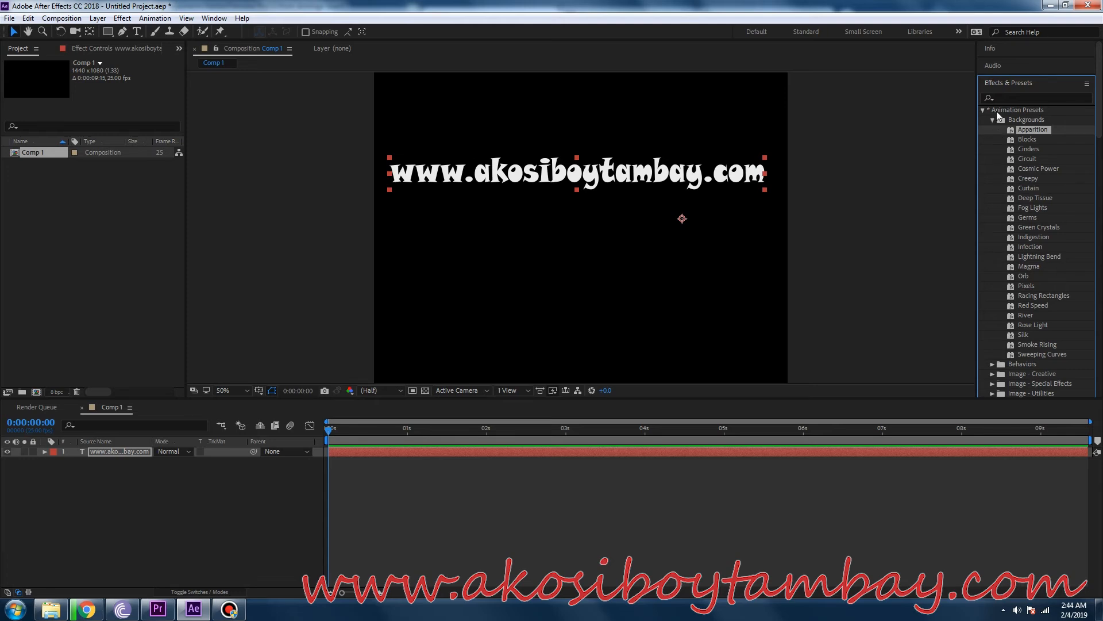
{"action": "left_click", "coordinate": [981, 109]}
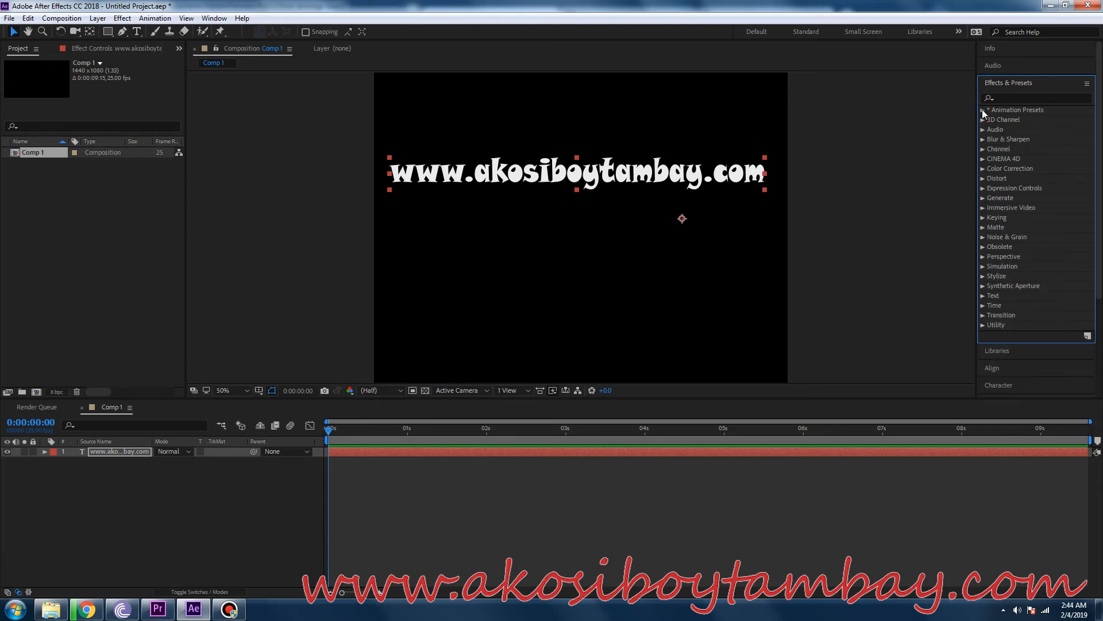
{"action": "left_click", "coordinate": [982, 109]}
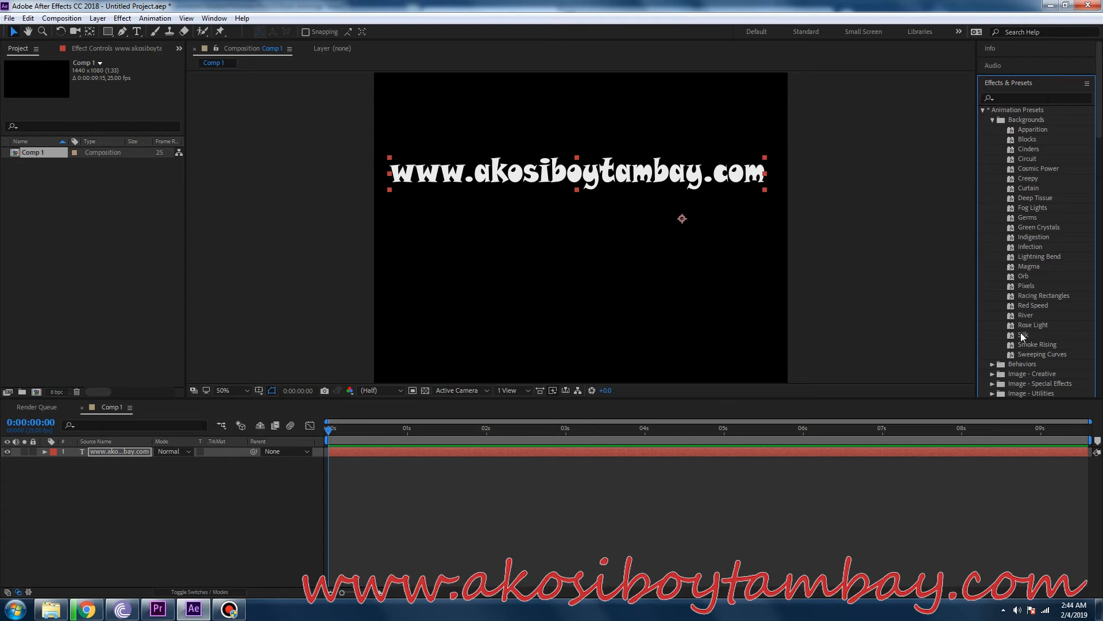
{"action": "left_click", "coordinate": [992, 120]}
{"action": "left_click", "coordinate": [993, 197]}
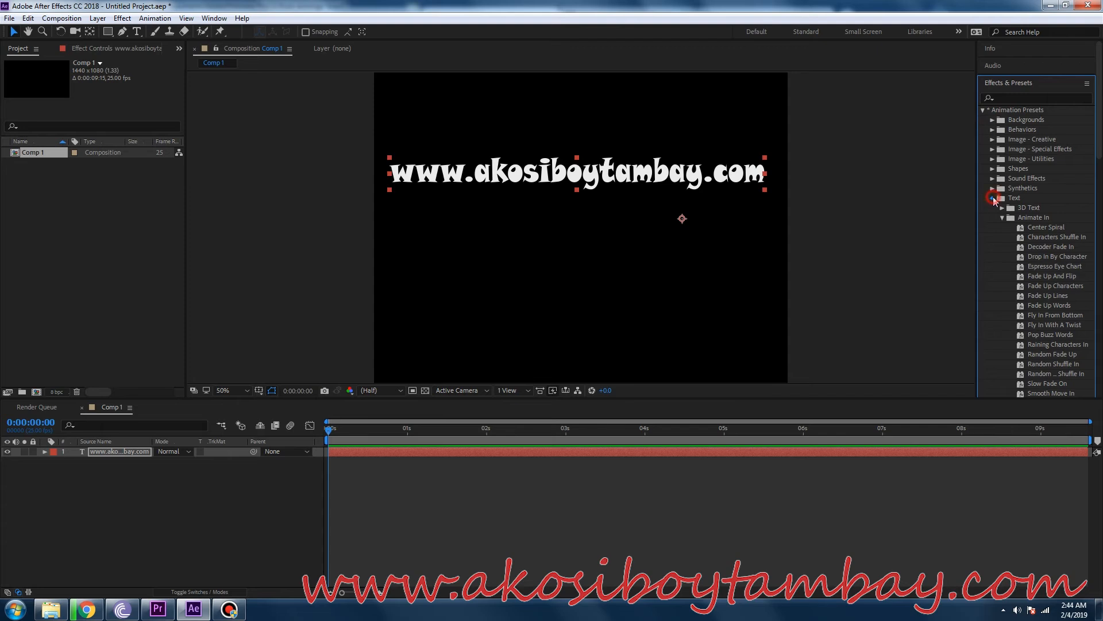
{"action": "left_click", "coordinate": [992, 196]}
{"action": "scroll", "coordinate": [1040, 253], "scroll_direction": "down", "scroll_amount": 1}
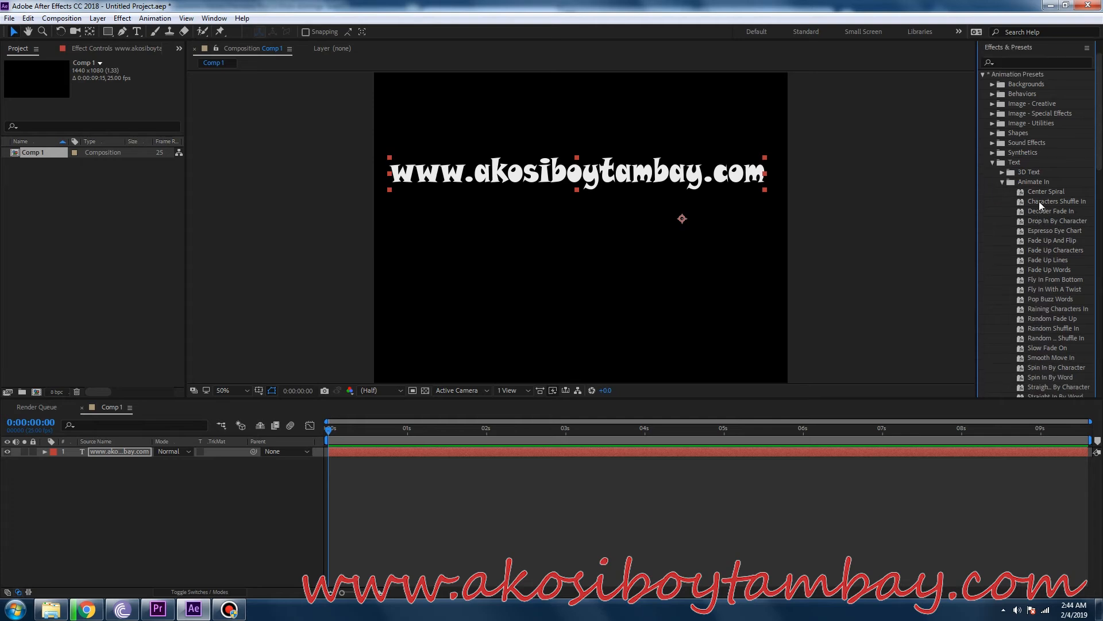
Try the Center Spiral preset on the web address text and preview the animation.
{"action": "left_click_drag", "start_coordinate": [1042, 192], "coordinate": [685, 174]}
{"action": "key", "text": "space"}
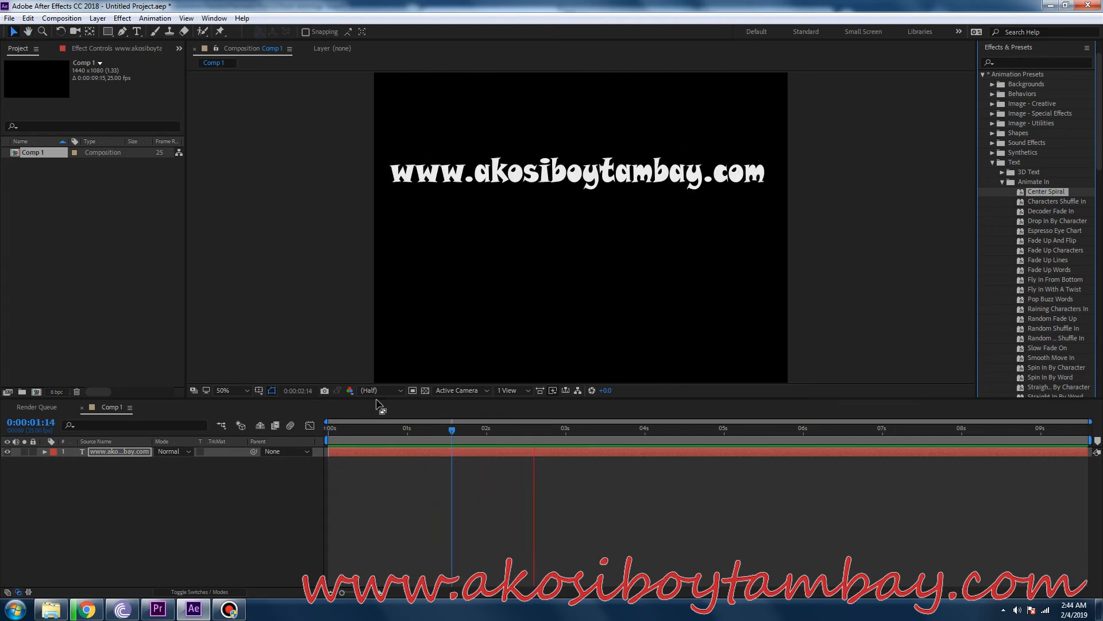
{"action": "key", "text": "space"}
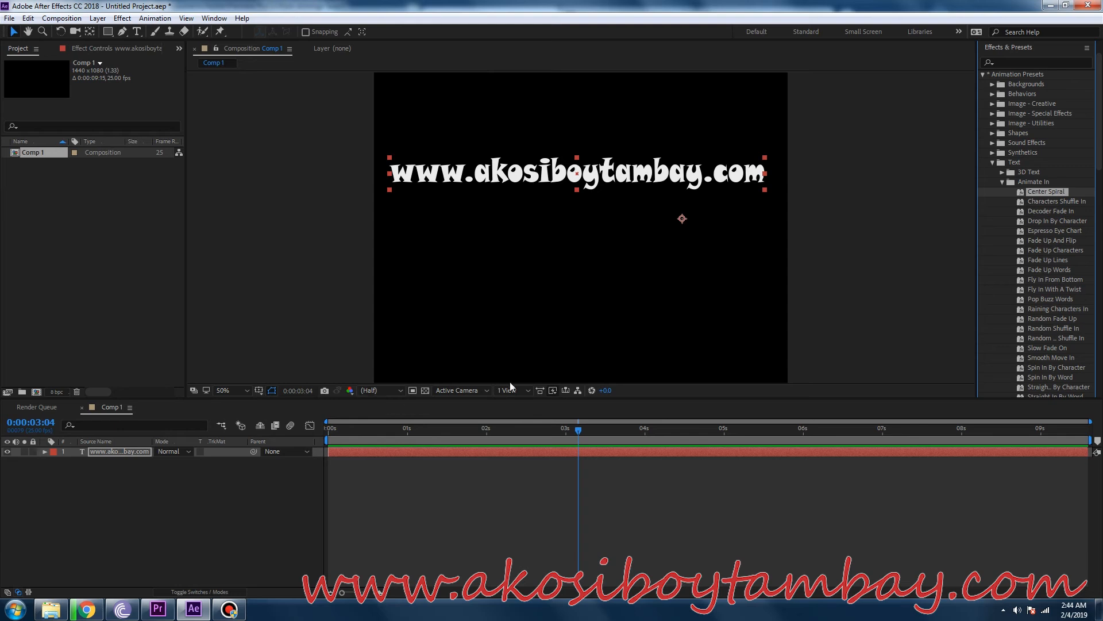
{"action": "key", "text": "Home"}
Try the Characters Shuffle In preset on the web address text and preview it from the first frame.
{"action": "left_click", "coordinate": [1055, 203]}
{"action": "left_click_drag", "start_coordinate": [1055, 203], "coordinate": [551, 189]}
{"action": "key", "text": "space"}
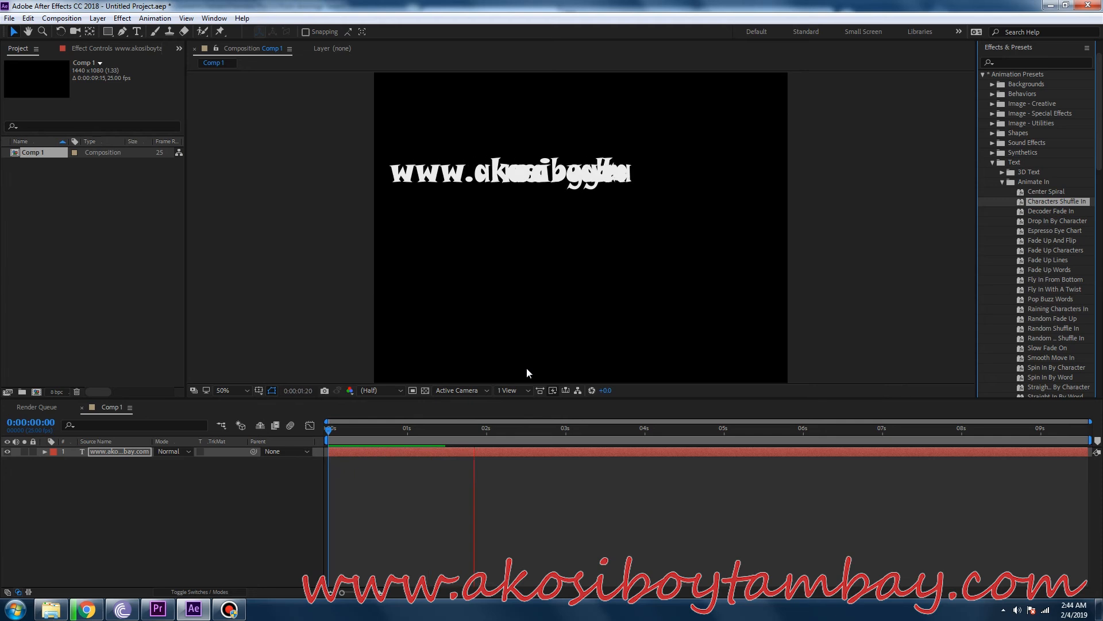
{"action": "key", "text": "space"}
{"action": "key", "text": "Home"}
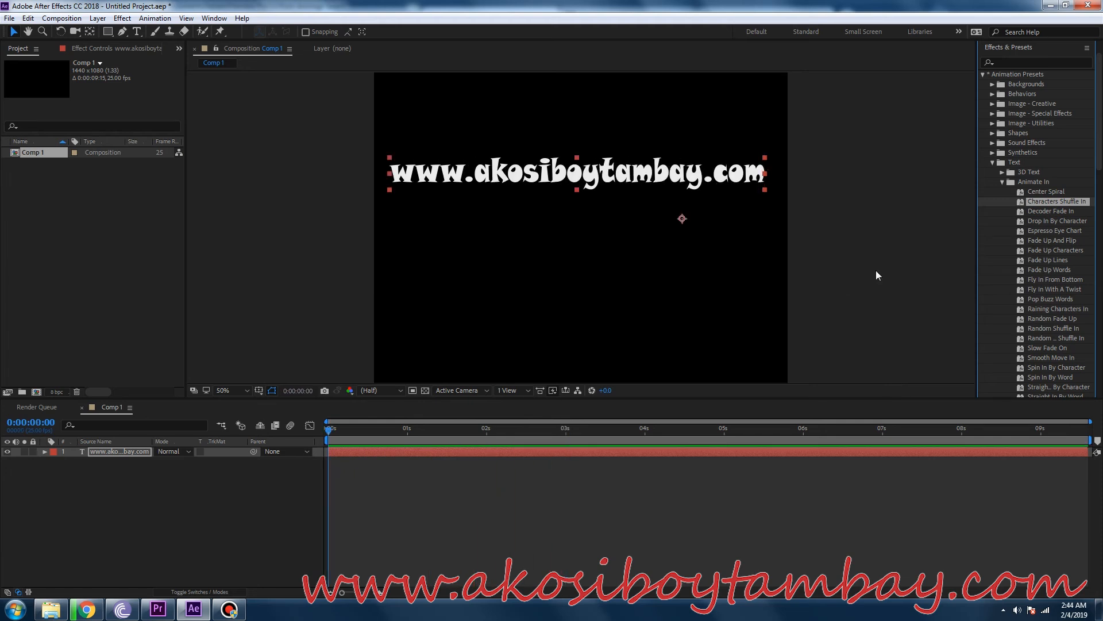
Apply the Drop In By Character preset to the web address text at 0:00:00:00 and preview the animation twice.
{"action": "left_click", "coordinate": [1057, 221]}
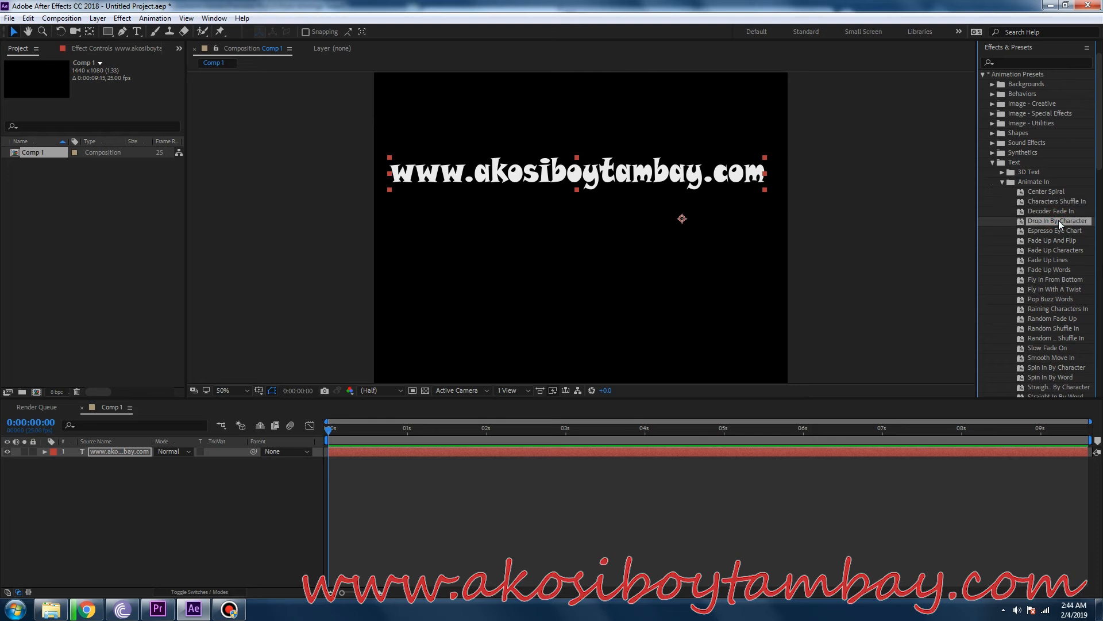
{"action": "left_click_drag", "start_coordinate": [1060, 220], "coordinate": [581, 179]}
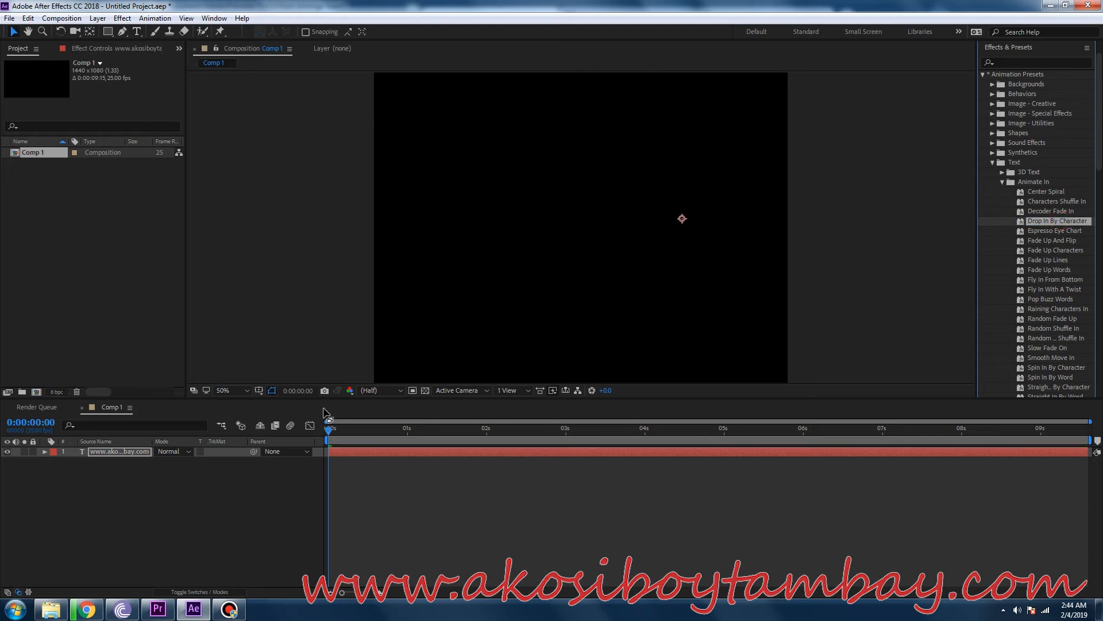
{"action": "key", "text": "space"}
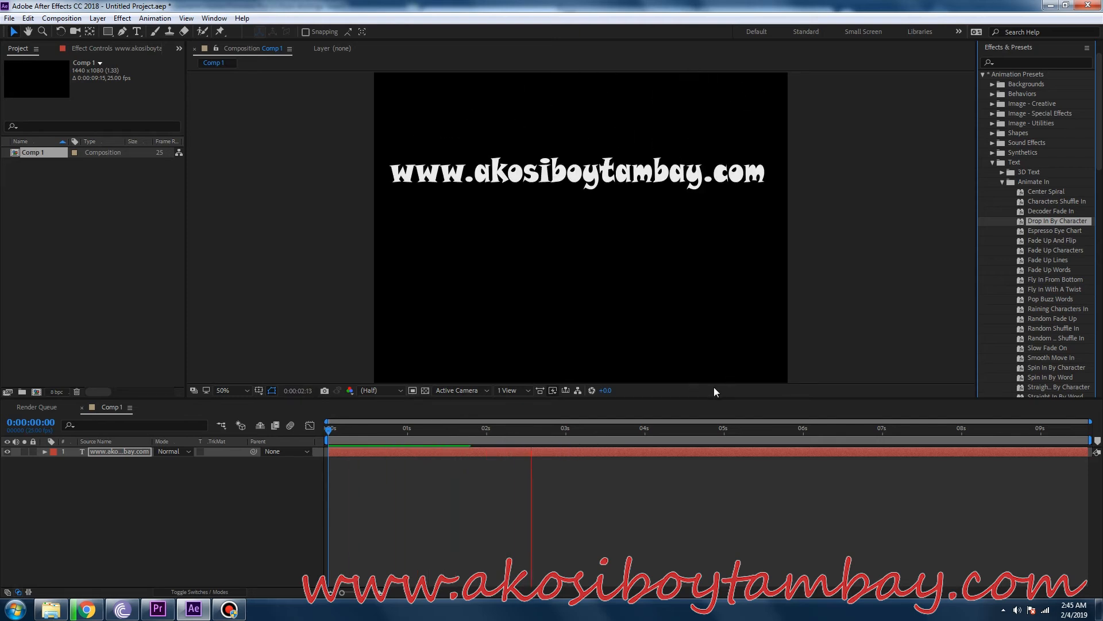
{"action": "key", "text": "space"}
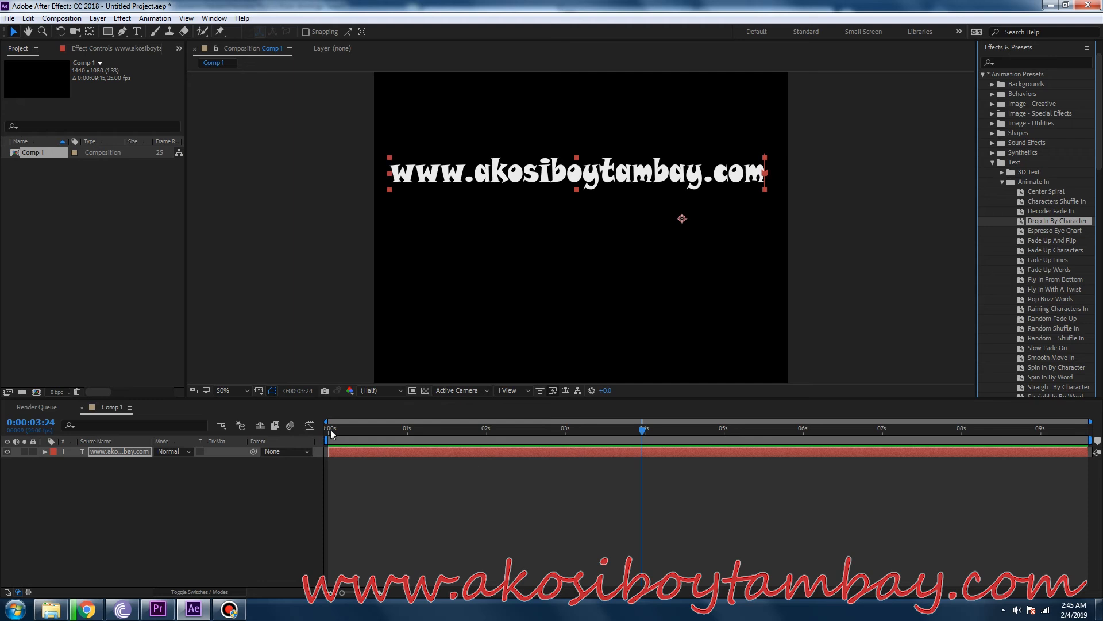
{"action": "left_click", "coordinate": [336, 435]}
{"action": "left_click_drag", "start_coordinate": [334, 435], "coordinate": [325, 436]}
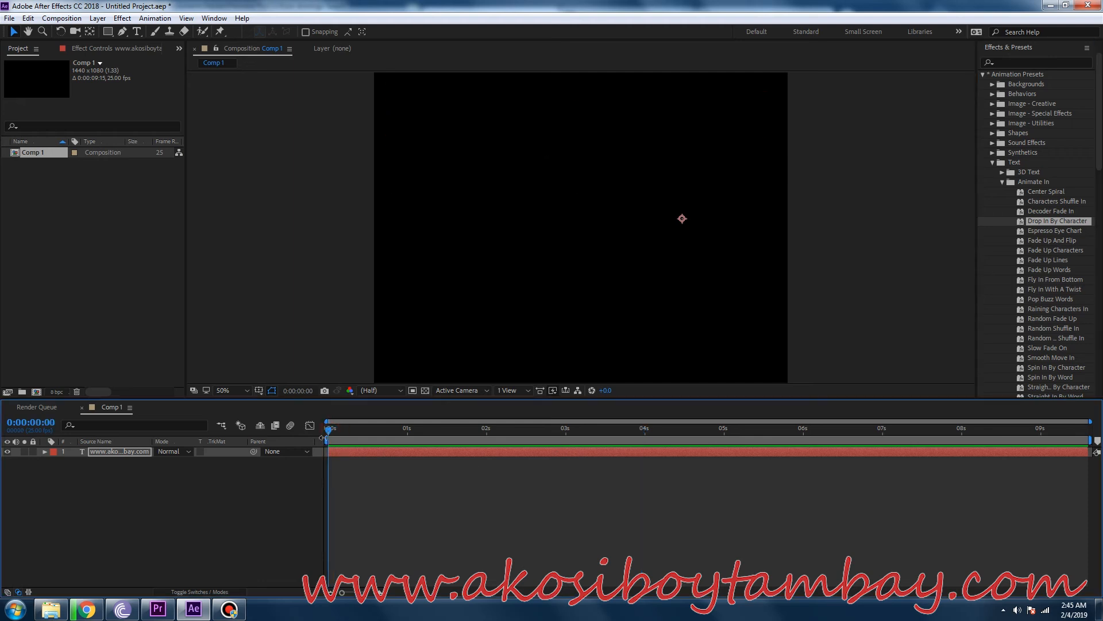
{"action": "key", "text": "space"}
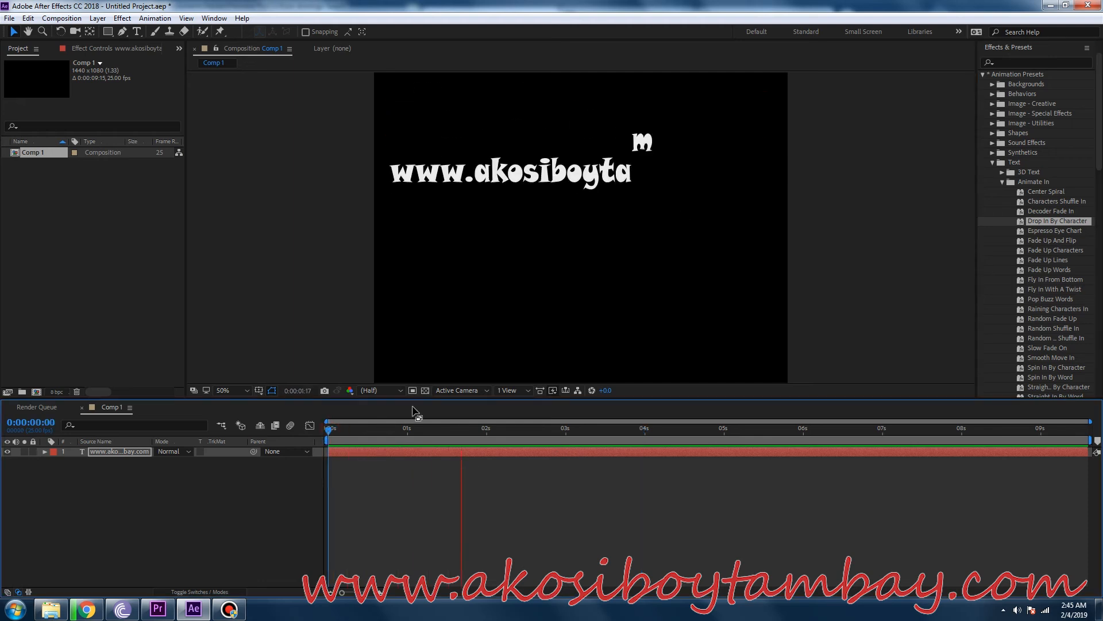
{"action": "key", "text": "space"}
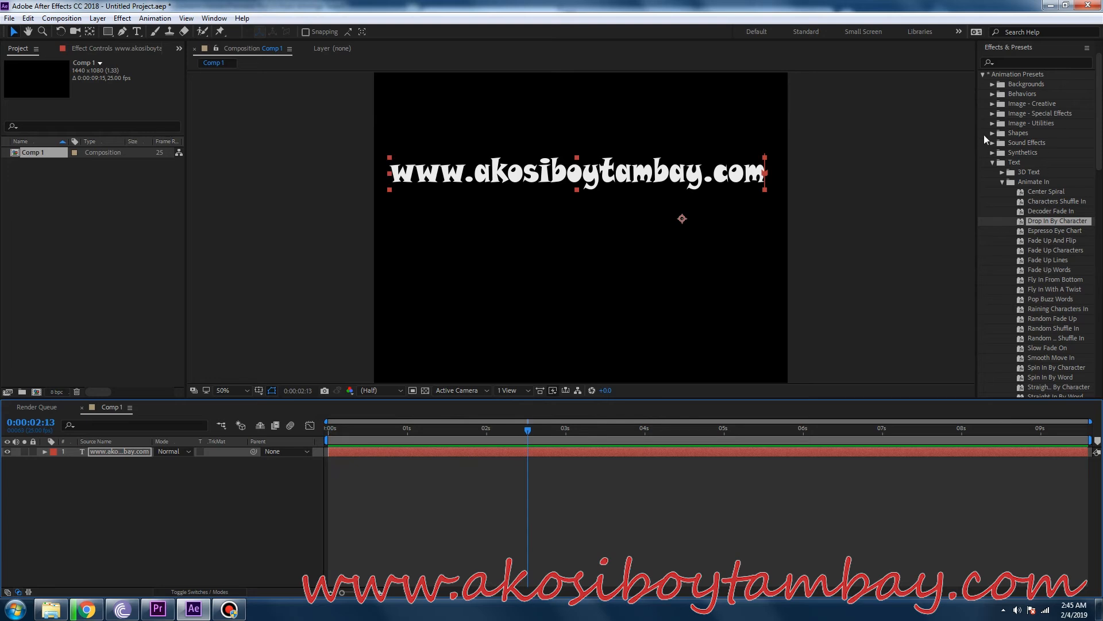
{"action": "left_click", "coordinate": [990, 162]}
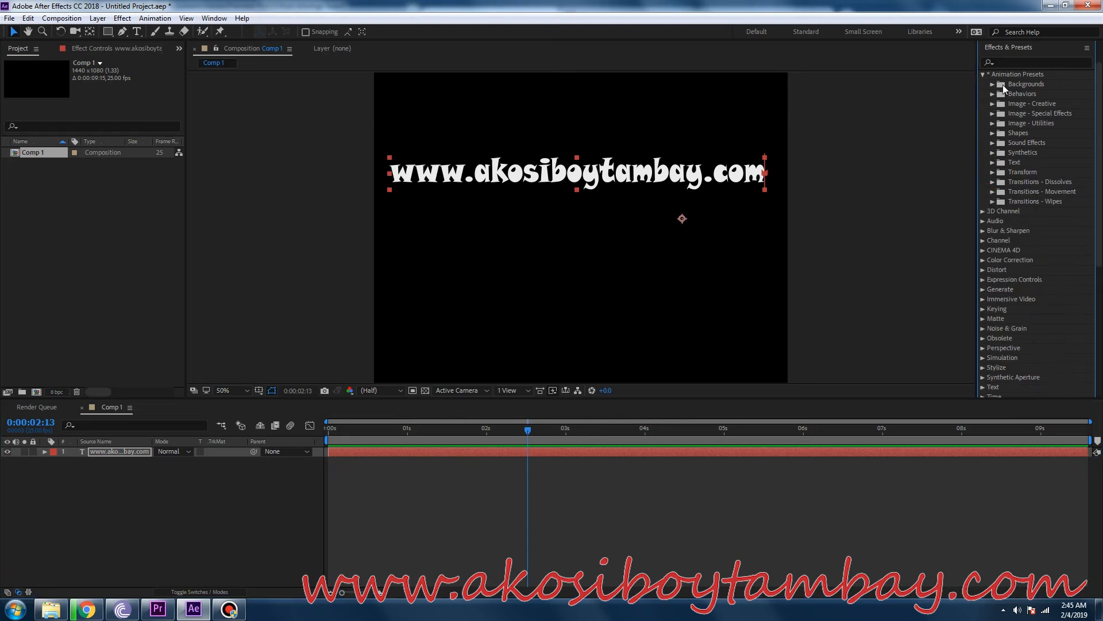
Try the Cosmic Power background preset on the web address text and preview it from near the first frame.
{"action": "left_click", "coordinate": [992, 85]}
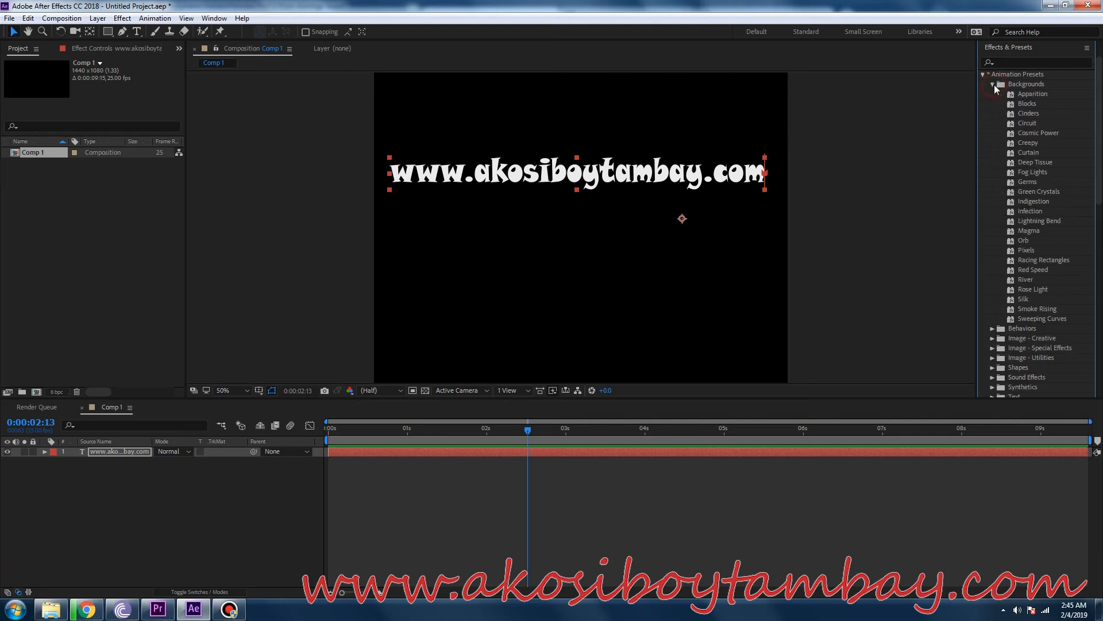
{"action": "left_click", "coordinate": [1040, 135]}
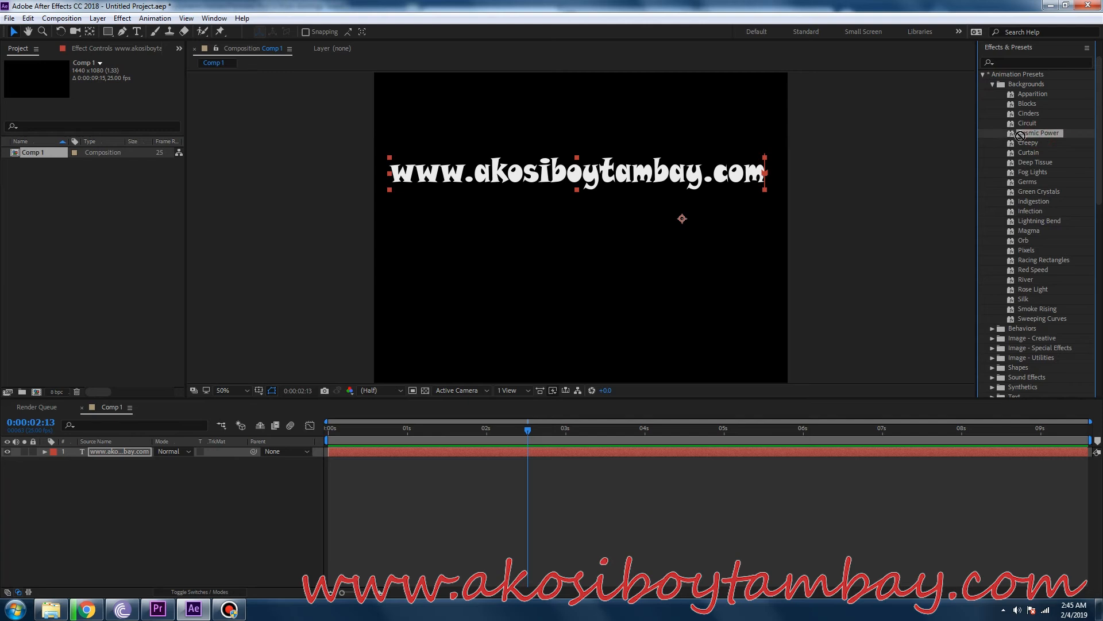
{"action": "left_click_drag", "start_coordinate": [946, 144], "coordinate": [632, 181]}
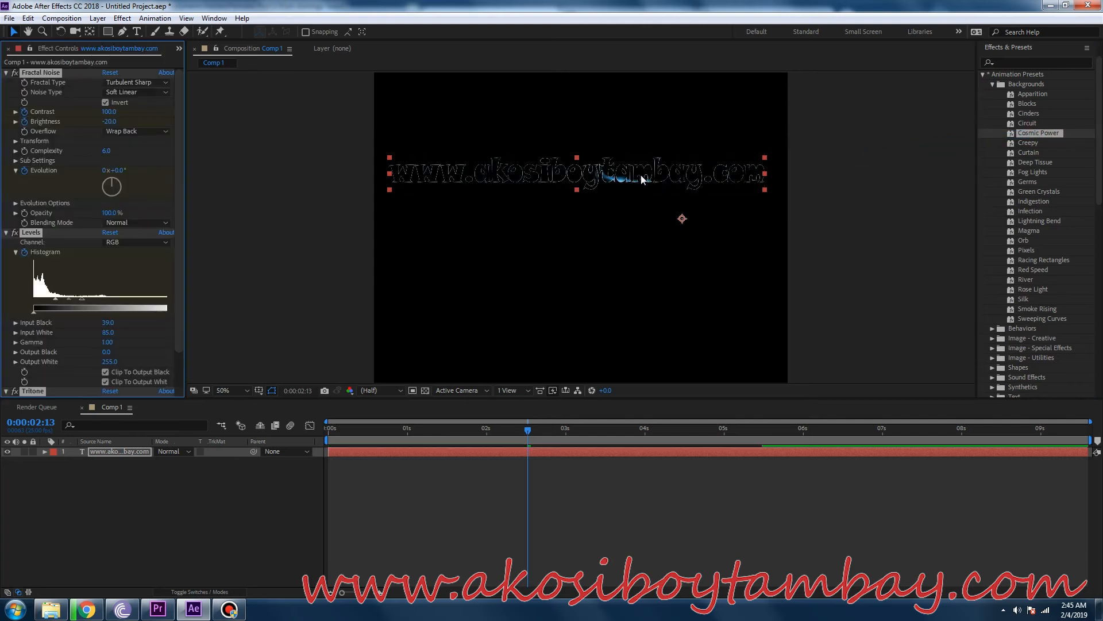
{"action": "left_click", "coordinate": [334, 428]}
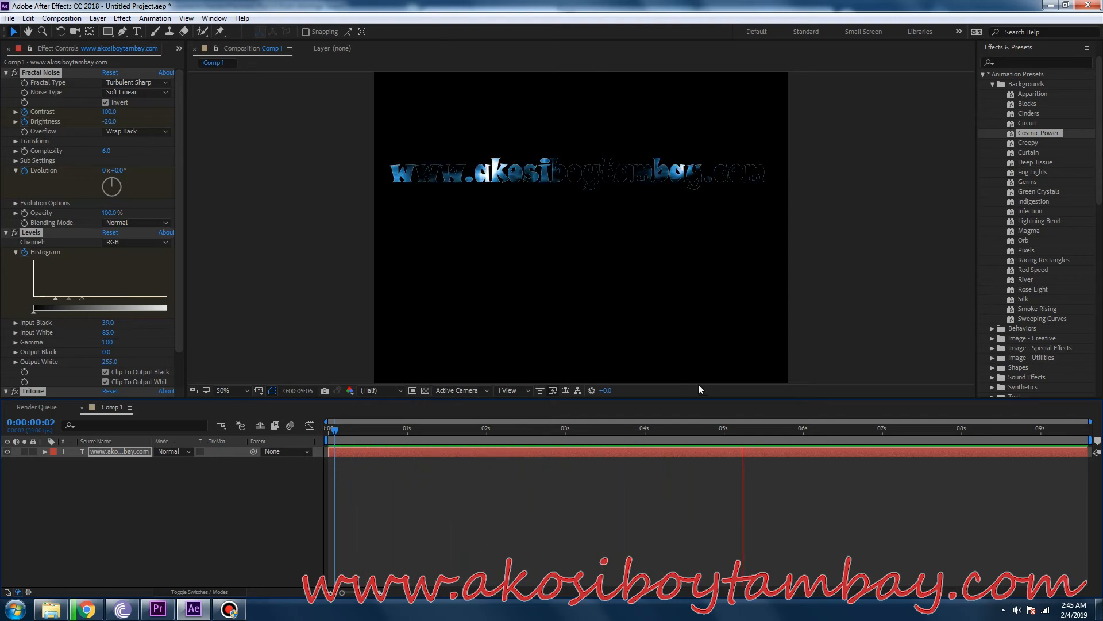
{"action": "key", "text": "space"}
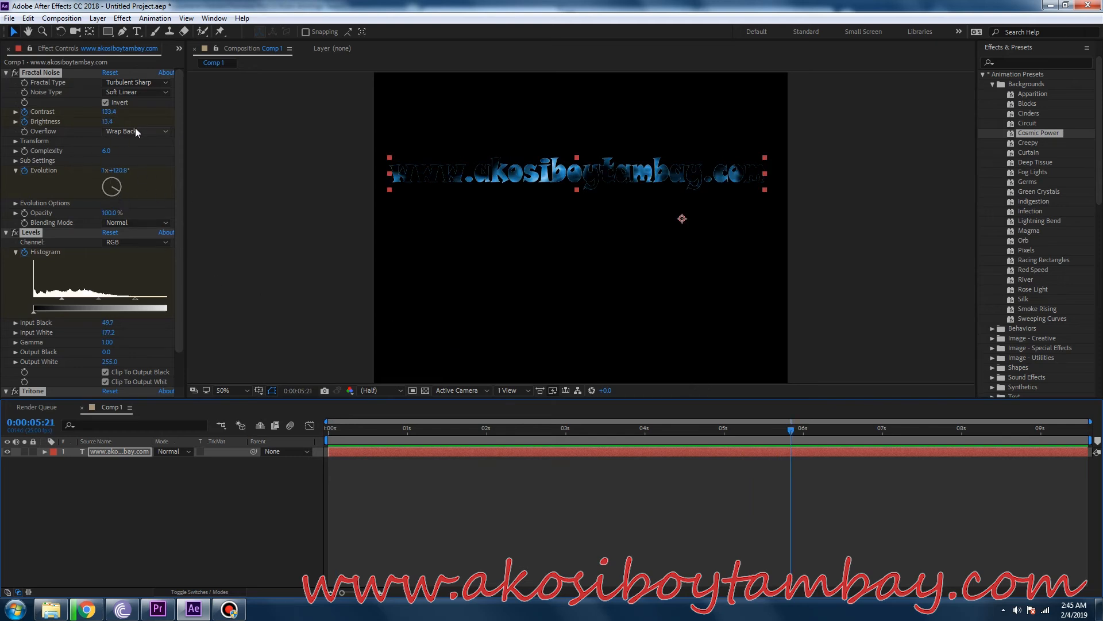
Set the Fractal Noise contrast to 207.4 and its noise type to Linear, leaving the fractal type as Turbulent Sharp.
{"action": "left_click_drag", "start_coordinate": [111, 114], "coordinate": [153, 113]}
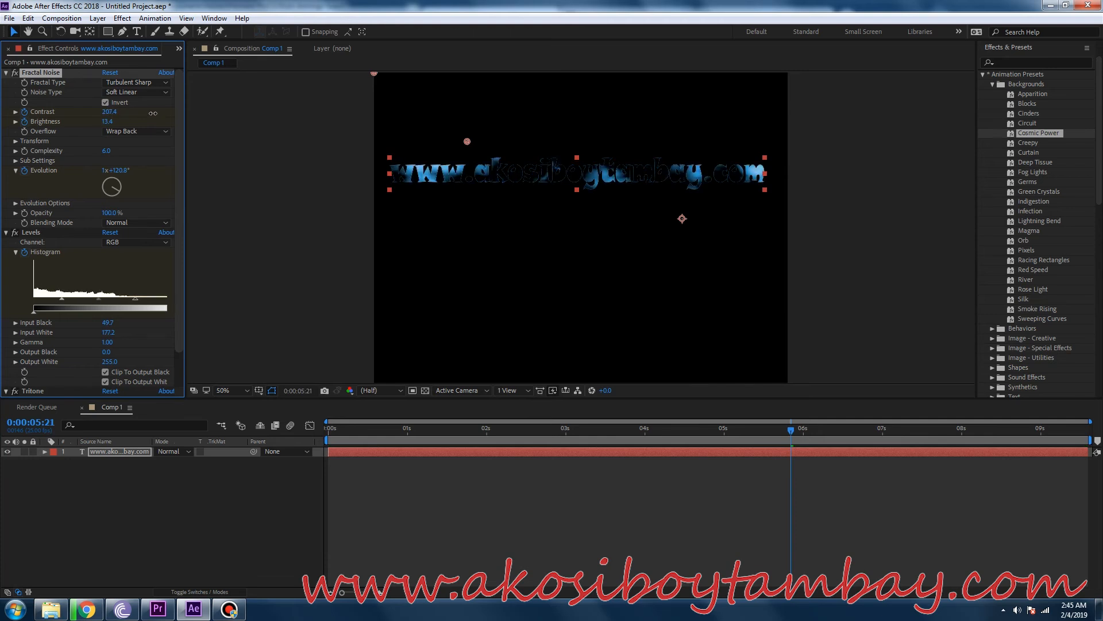
{"action": "left_click", "coordinate": [130, 94]}
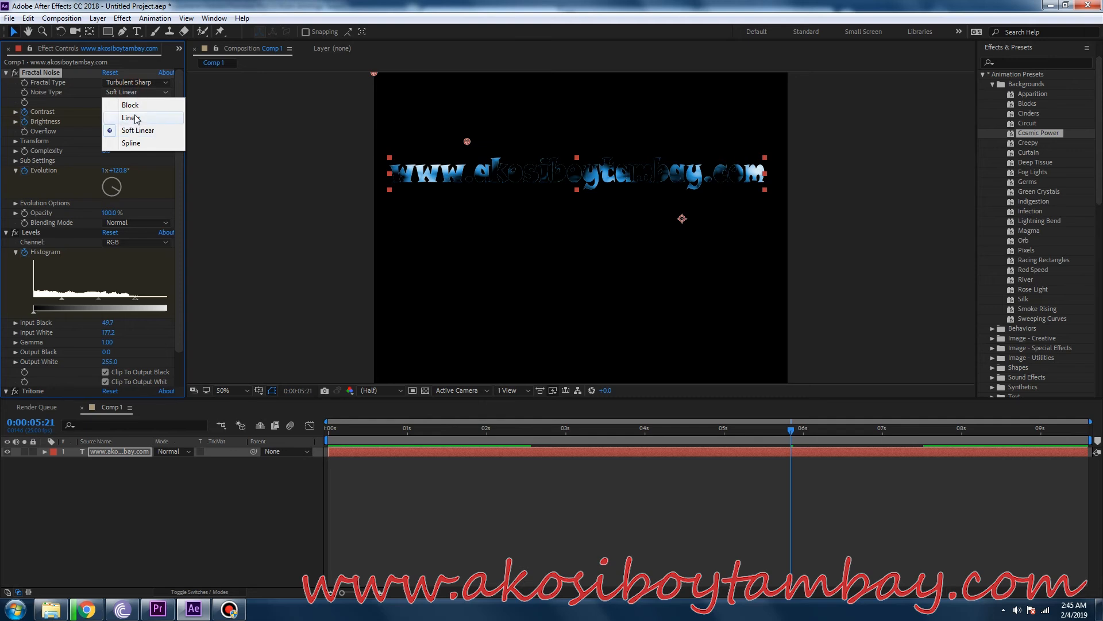
{"action": "left_click", "coordinate": [135, 118]}
{"action": "left_click", "coordinate": [123, 83]}
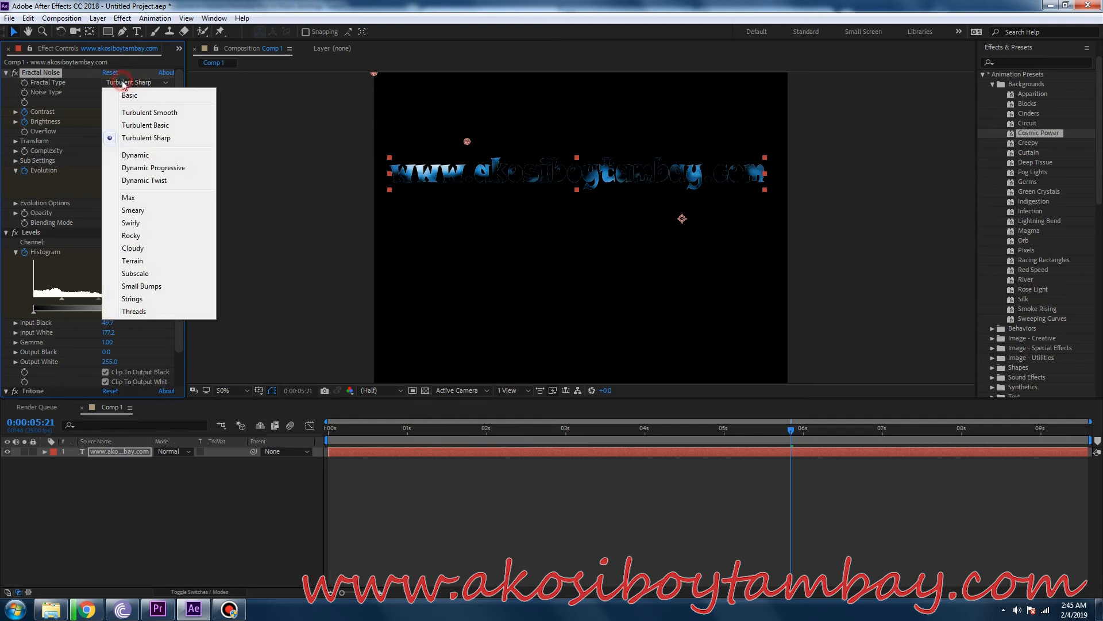
{"action": "left_click", "coordinate": [263, 164]}
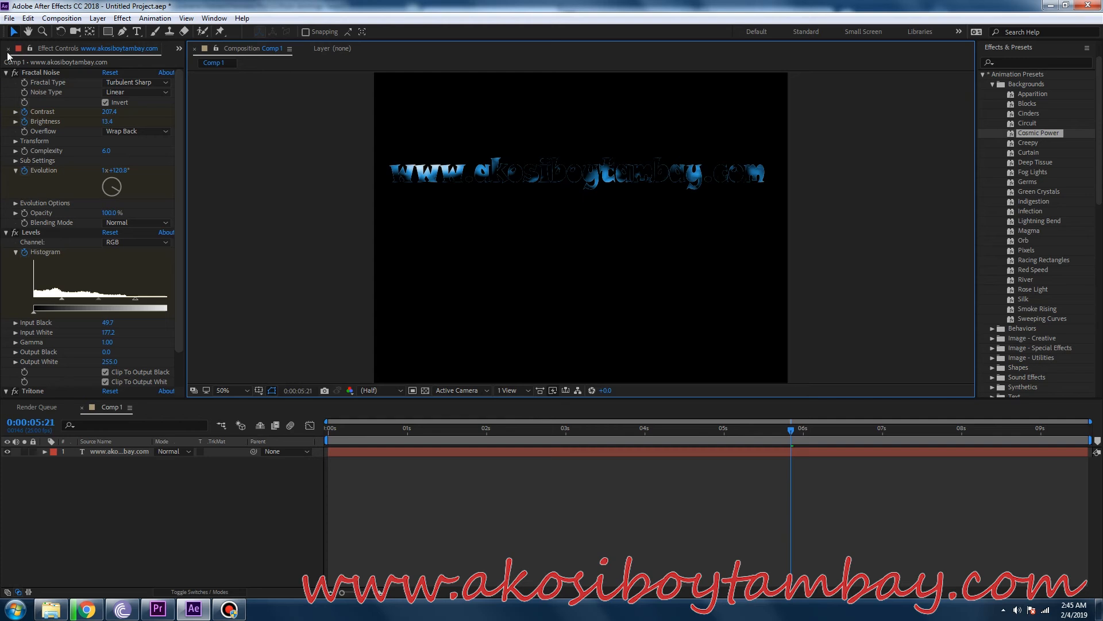
Raise the Fractal Noise brightness to about 40.4 and turn off the Levels effect on the text.
{"action": "left_click", "coordinate": [105, 121]}
{"action": "left_click_drag", "start_coordinate": [127, 121], "coordinate": [118, 124]}
{"action": "left_click_drag", "start_coordinate": [117, 124], "coordinate": [174, 238]}
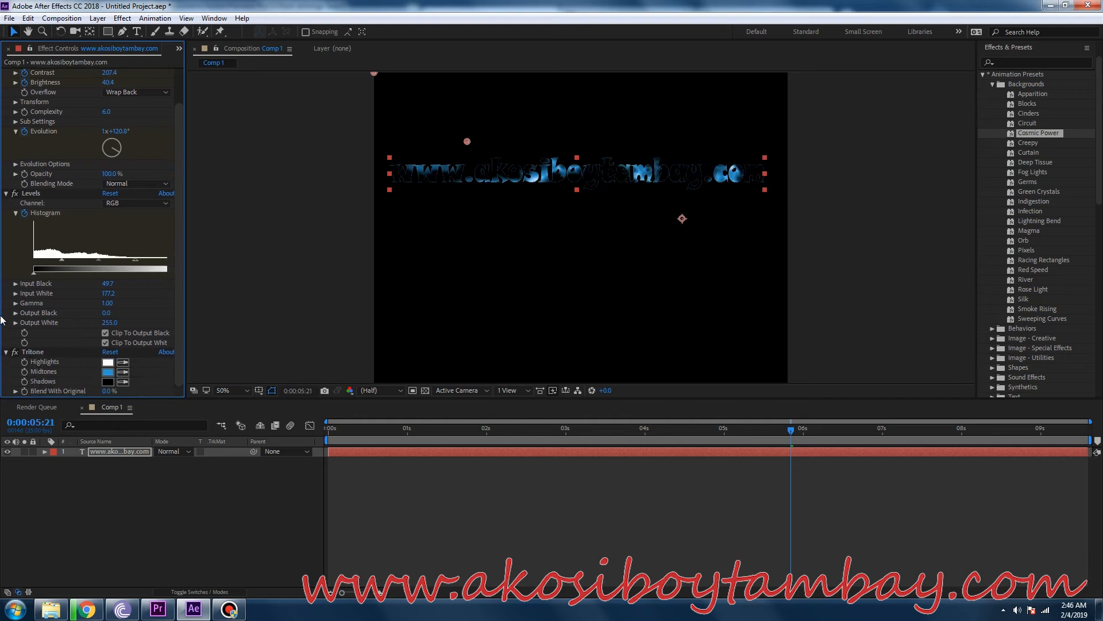
{"action": "left_click", "coordinate": [12, 195]}
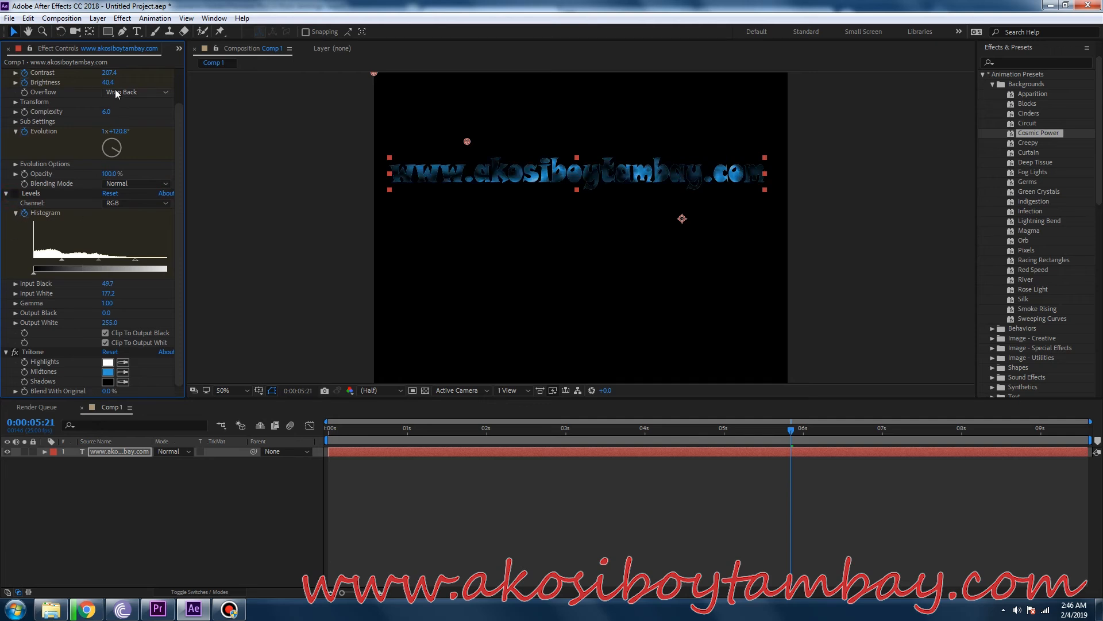
{"action": "left_click", "coordinate": [109, 115]}
{"action": "left_click_drag", "start_coordinate": [111, 115], "coordinate": [132, 115]}
{"action": "left_click", "coordinate": [608, 278]}
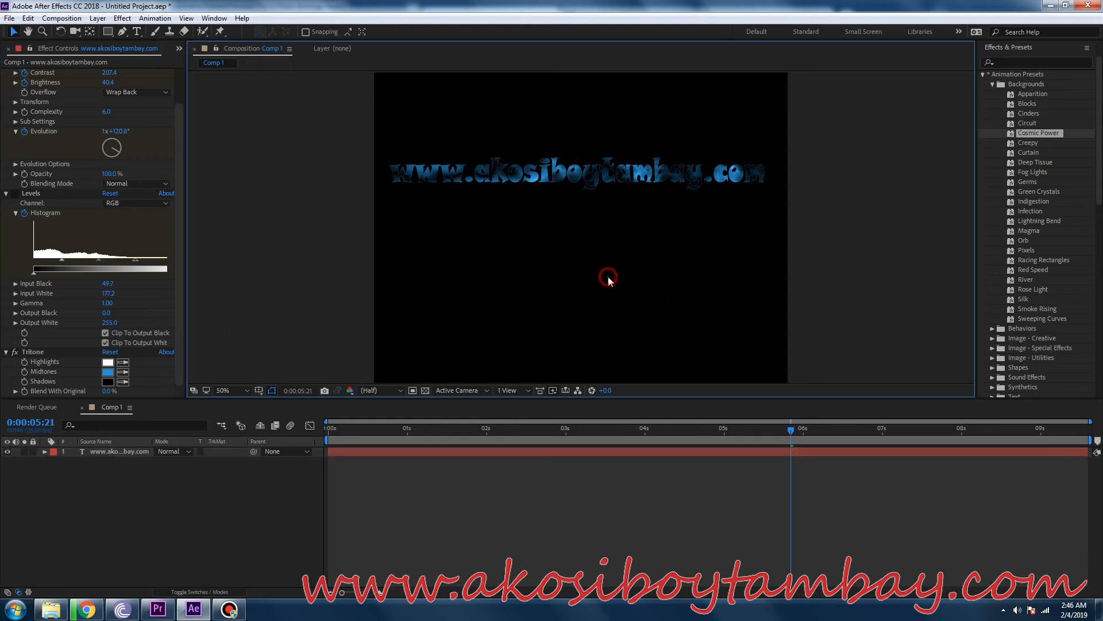
Undo the Cosmic Power preset, its effect adjustments and the earlier text changes, back to the plain white text at 0:00:00:00.
{"action": "key", "text": "ctrl+z"}
{"action": "key", "text": "ctrl+z"}
{"action": "left_click", "coordinate": [596, 243]}
{"action": "key", "text": "ctrl+z"}
{"action": "key", "text": "ctrl+z"}
{"action": "key", "text": "ctrl+z"}
{"action": "key", "text": "ctrl+z"}
{"action": "key", "text": "ctrl+z"}
{"action": "key", "text": "ctrl+z"}
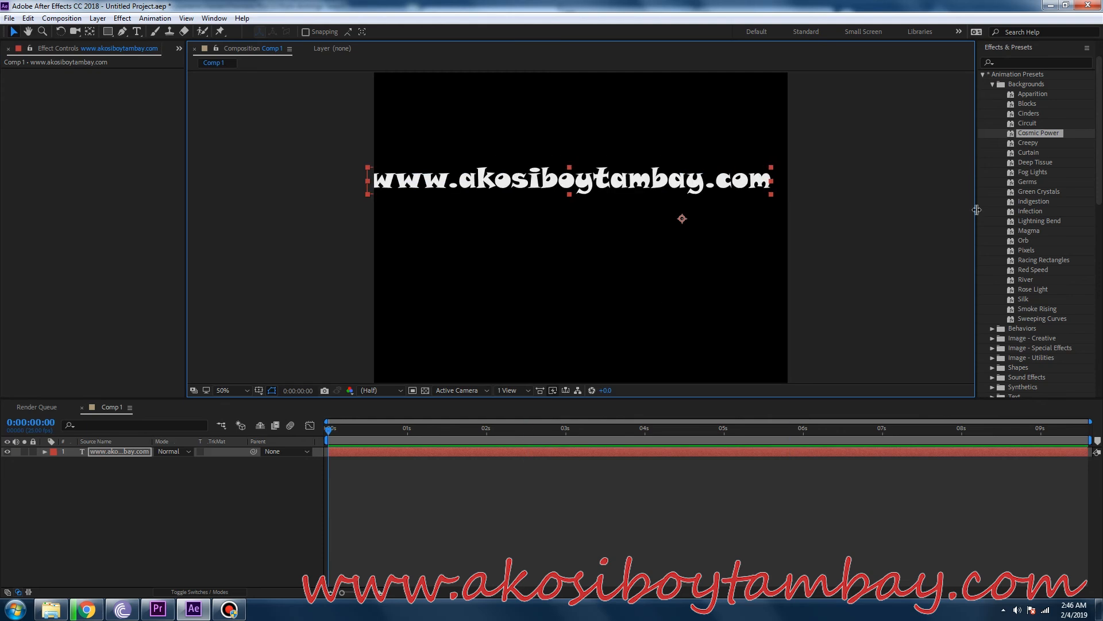
Apply the Raining Characters In text preset to the web address text at 0:00:00:00 and preview the animation.
{"action": "left_click", "coordinate": [1025, 182]}
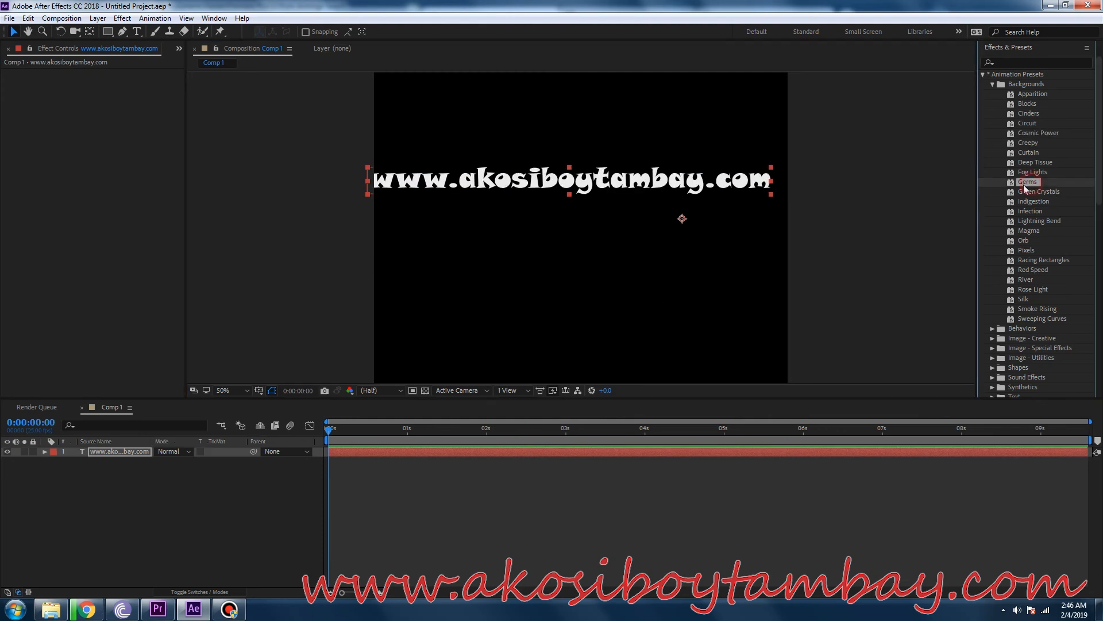
{"action": "left_click", "coordinate": [993, 84]}
{"action": "left_click", "coordinate": [992, 162]}
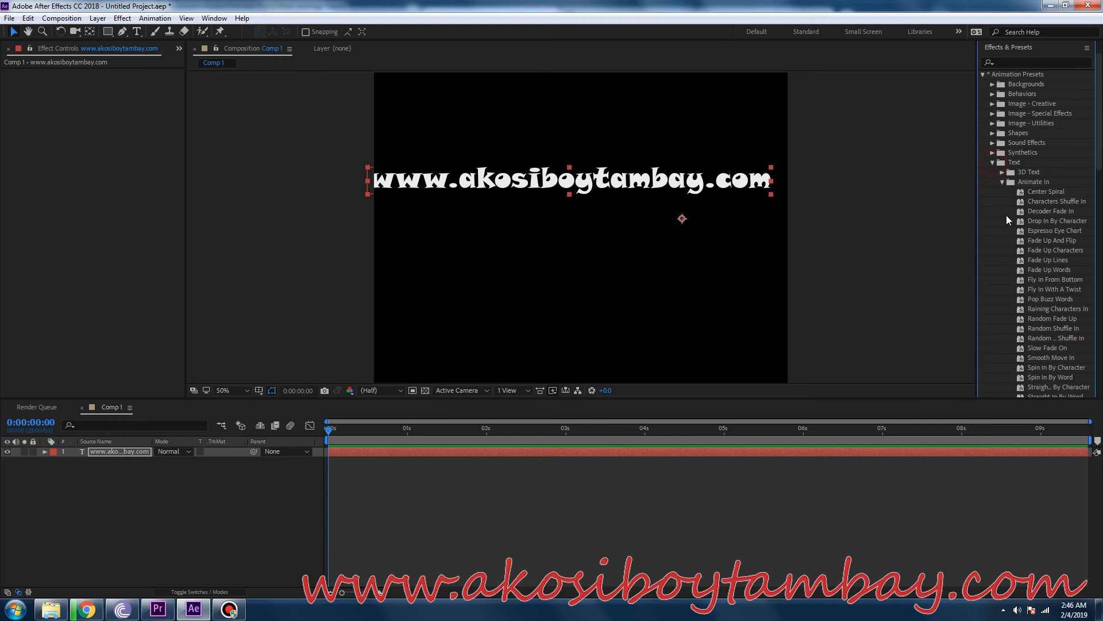
{"action": "scroll", "coordinate": [1023, 284], "scroll_direction": "down", "scroll_amount": 2}
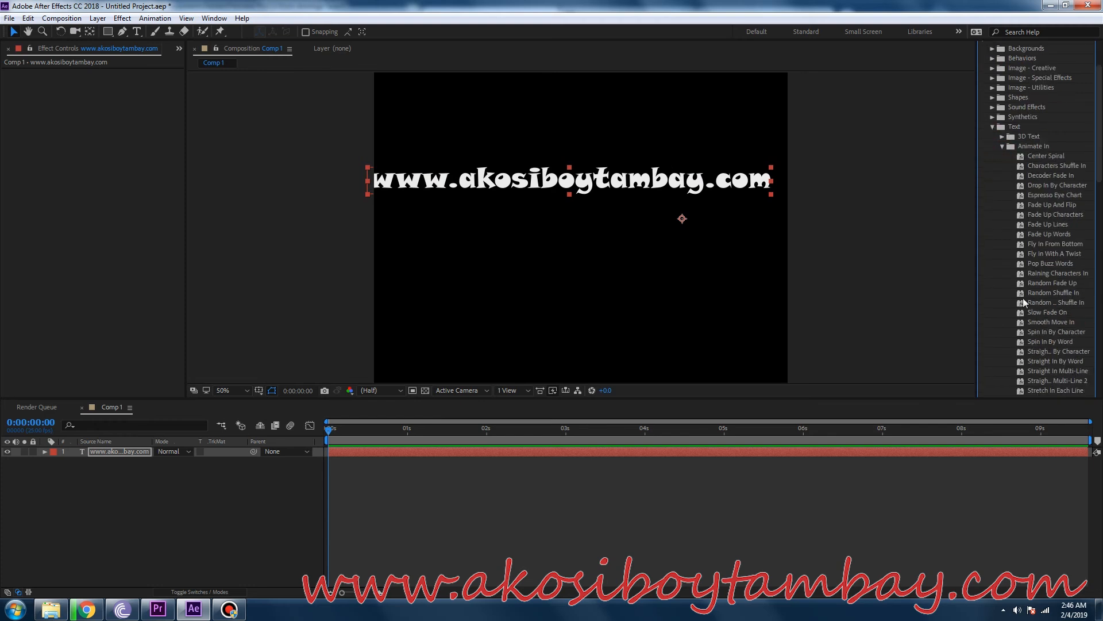
{"action": "left_click_drag", "start_coordinate": [1050, 273], "coordinate": [563, 186]}
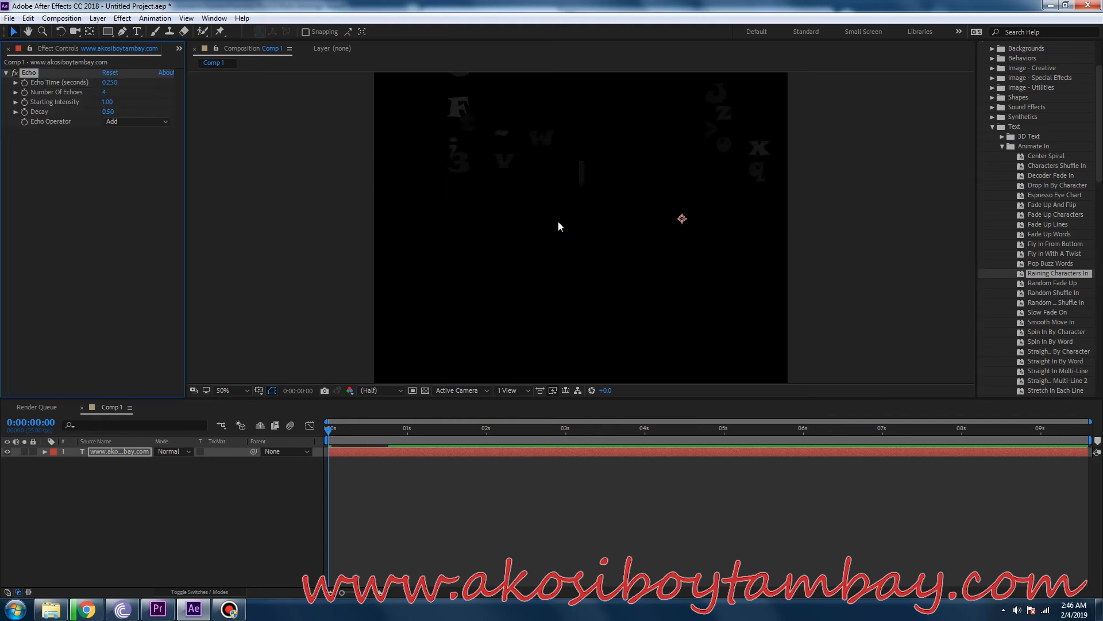
{"action": "key", "text": "space"}
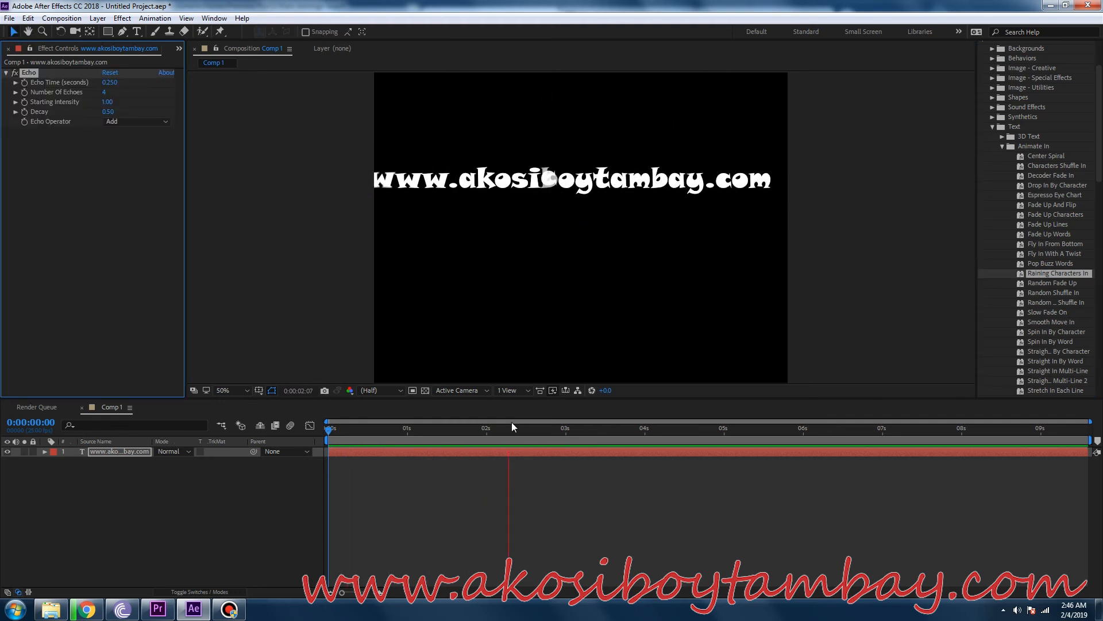
Shrink the web address text slightly to fit inside the frame and nudge it a little down and to the right.
{"action": "left_click", "coordinate": [425, 179]}
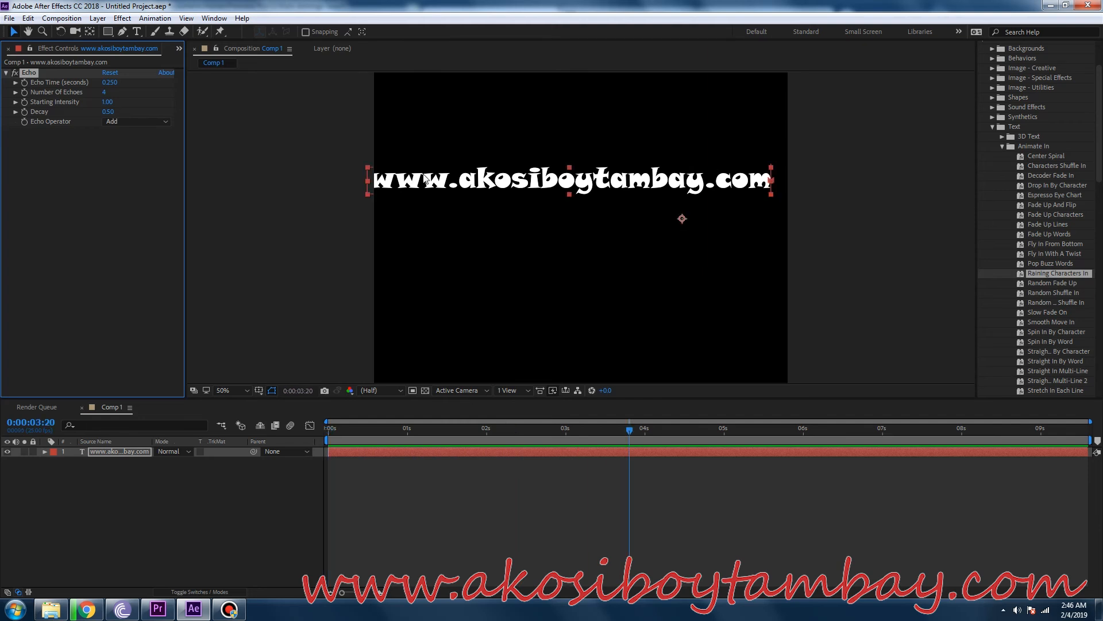
{"action": "left_click_drag", "start_coordinate": [371, 199], "coordinate": [381, 190]}
{"action": "left_click_drag", "start_coordinate": [457, 175], "coordinate": [461, 181]}
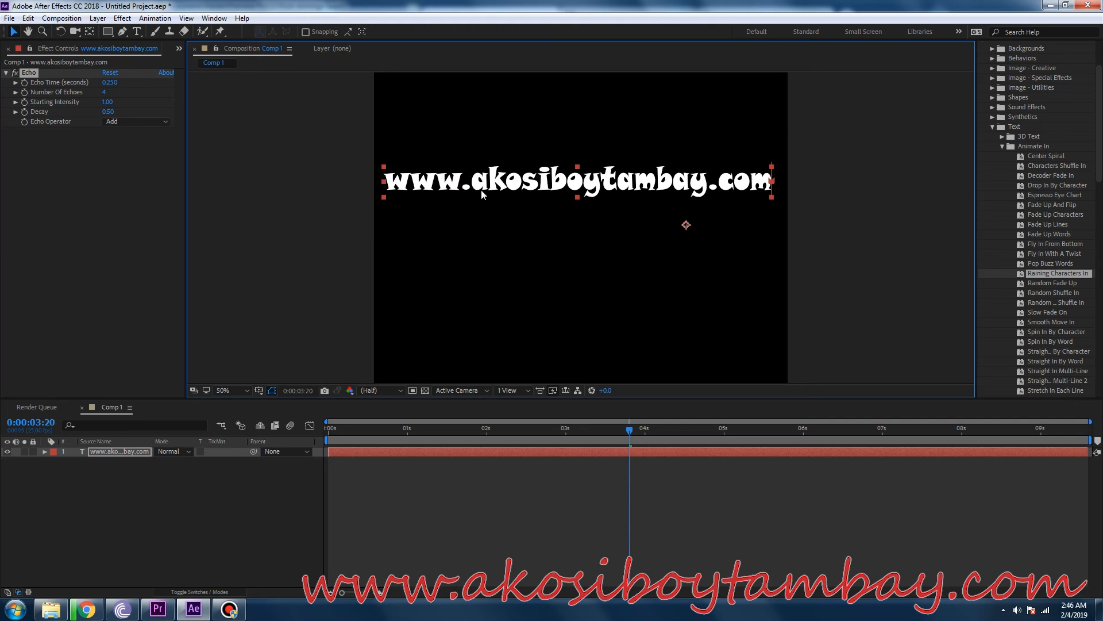
Preview the raining characters animation from near the first frame, and undo the last move of the text.
{"action": "key", "text": "space"}
{"action": "key", "text": "space"}
{"action": "left_click_drag", "start_coordinate": [388, 430], "coordinate": [331, 431]}
{"action": "key", "text": "space"}
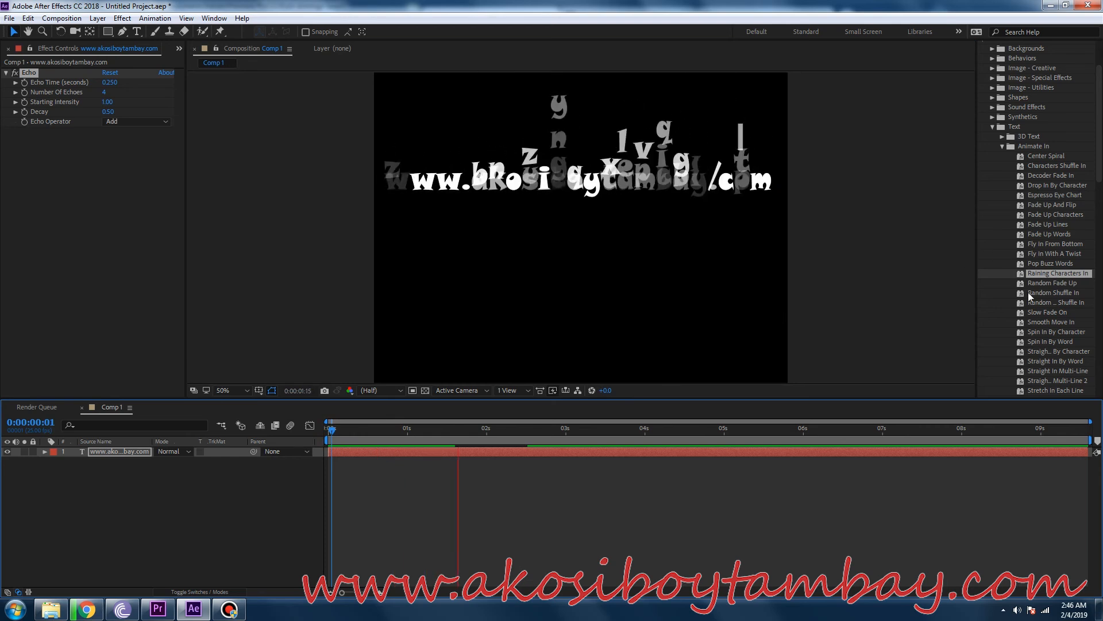
{"action": "key", "text": "space"}
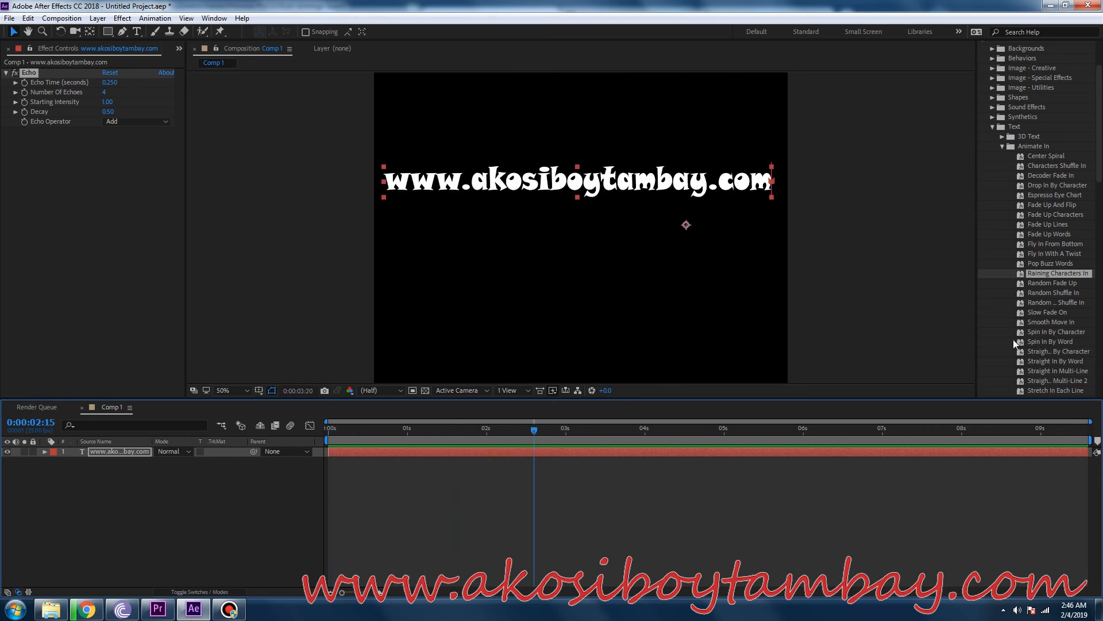
{"action": "key", "text": "ctrl+z"}
Apply the Wipe In To Center preset to the web address text at 0:00:03:20 and preview it from near the start.
{"action": "left_click", "coordinate": [1042, 318]}
{"action": "scroll", "coordinate": [1042, 319], "scroll_direction": "down", "scroll_amount": 3}
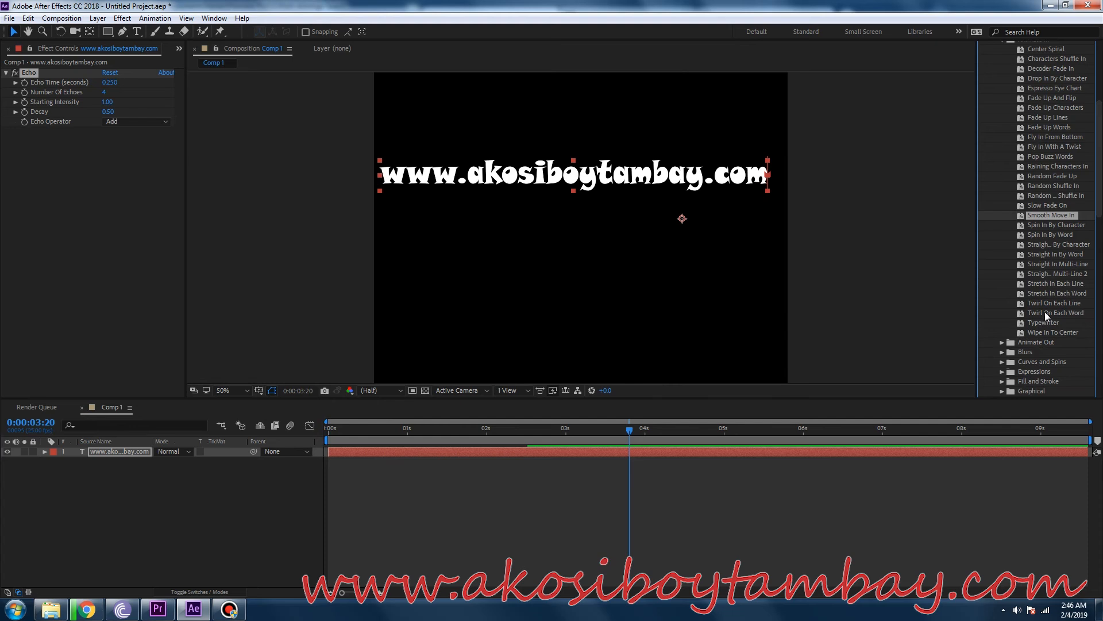
{"action": "left_click", "coordinate": [1044, 312]}
{"action": "left_click_drag", "start_coordinate": [1040, 330], "coordinate": [585, 184]}
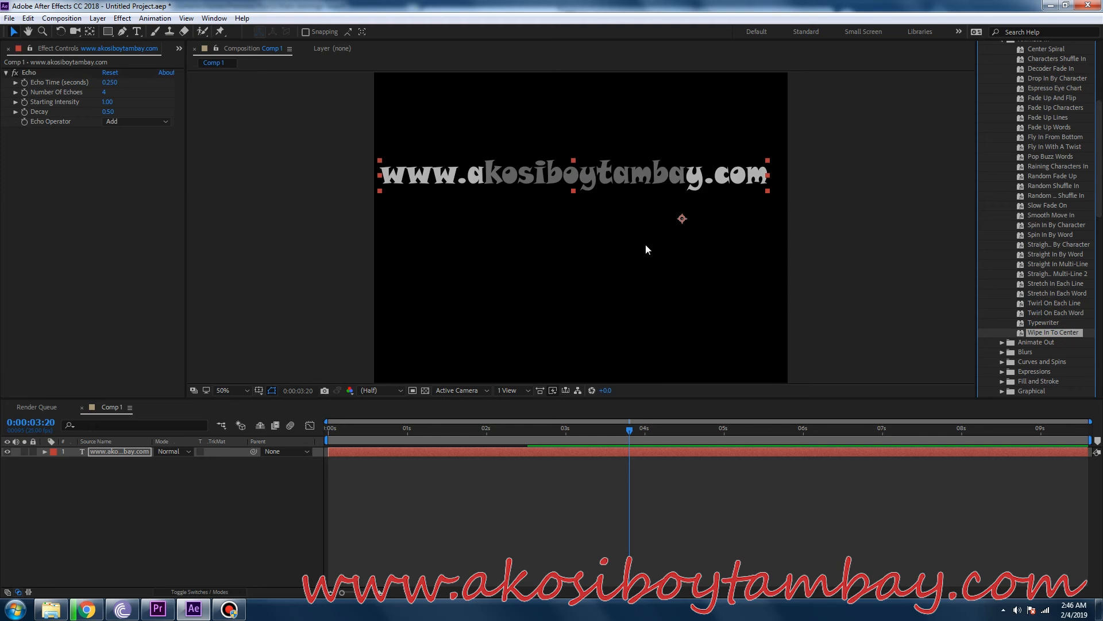
{"action": "left_click", "coordinate": [333, 422]}
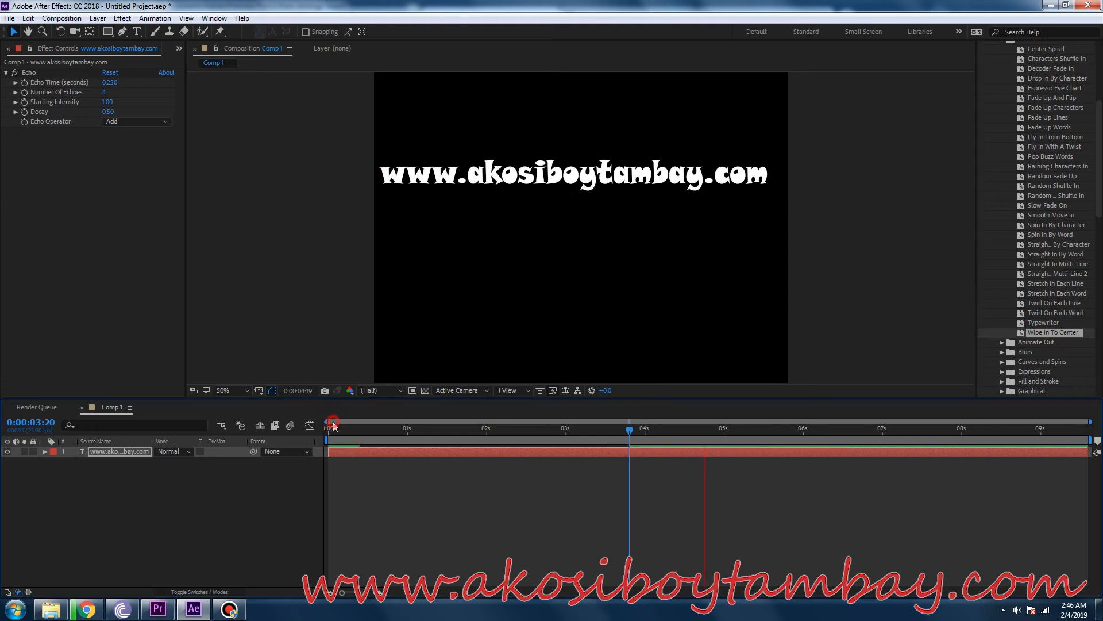
{"action": "left_click", "coordinate": [333, 422]}
{"action": "left_click", "coordinate": [332, 427]}
{"action": "key", "text": "space"}
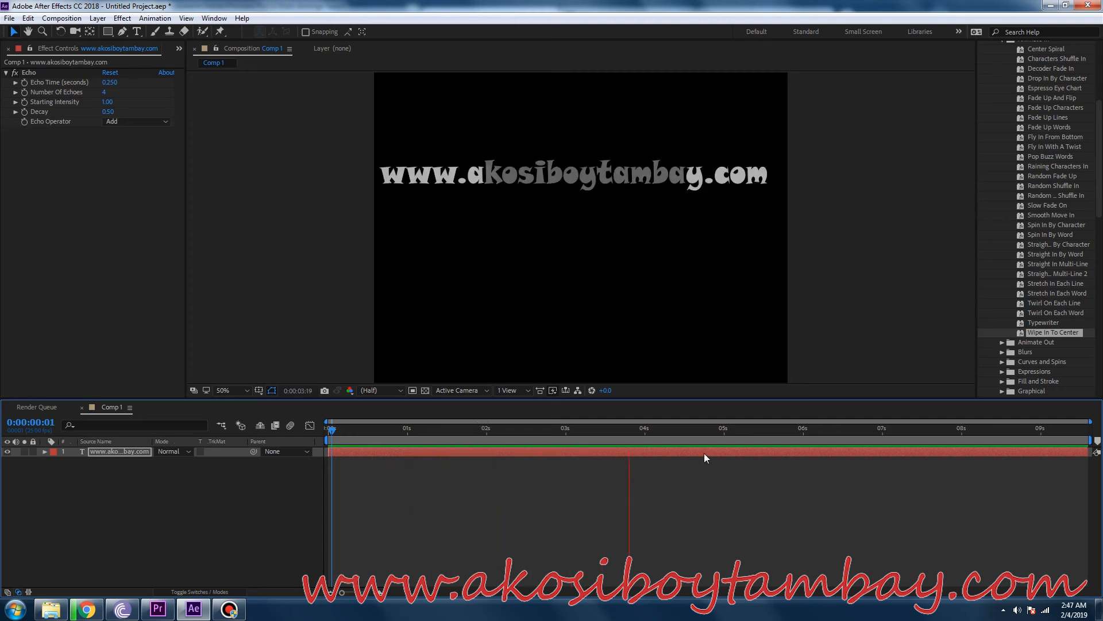
{"action": "key", "text": "space"}
Apply the Lightning Bend background preset to the web address text at 0:00:04:19 and preview it.
{"action": "scroll", "coordinate": [1015, 200], "scroll_direction": "up", "scroll_amount": 5}
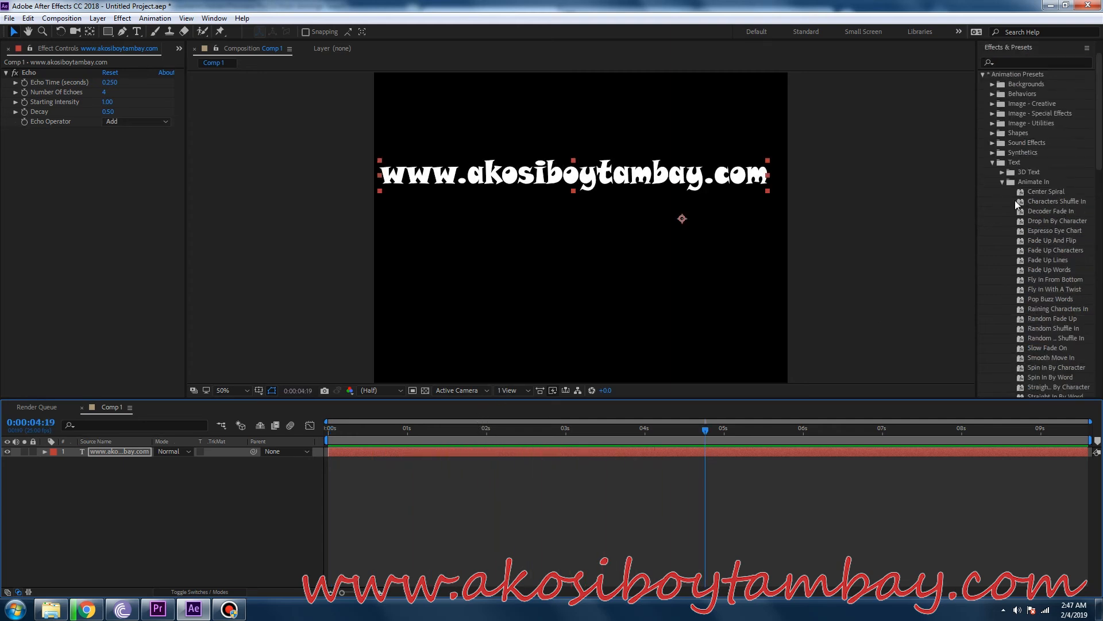
{"action": "left_click", "coordinate": [992, 162]}
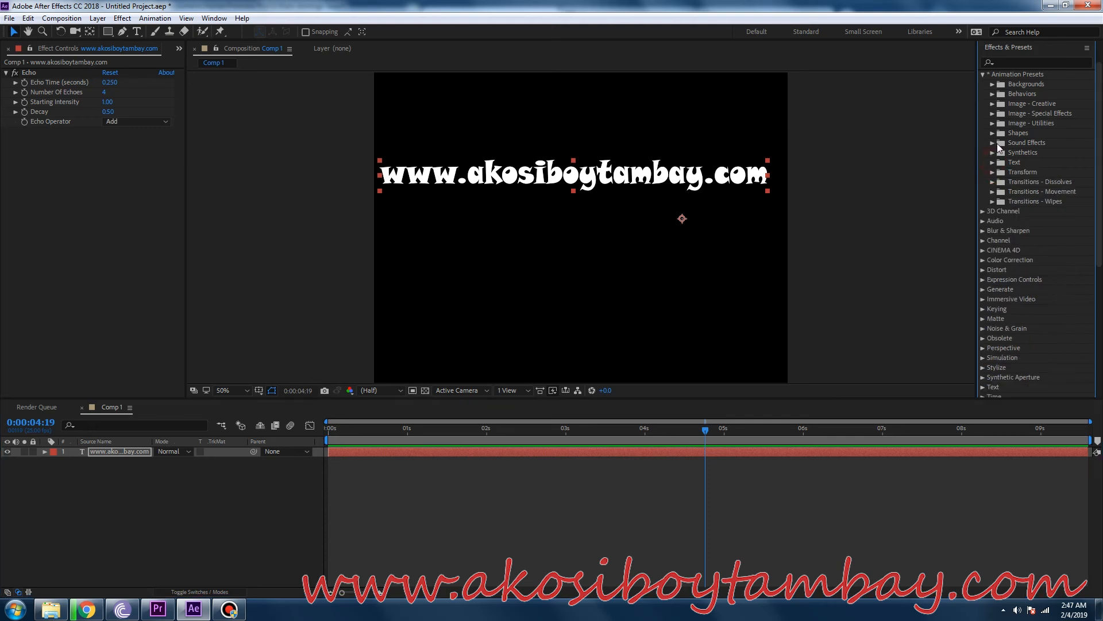
{"action": "left_click", "coordinate": [993, 84]}
{"action": "left_click", "coordinate": [1026, 231]}
{"action": "left_click_drag", "start_coordinate": [1032, 221], "coordinate": [636, 168]}
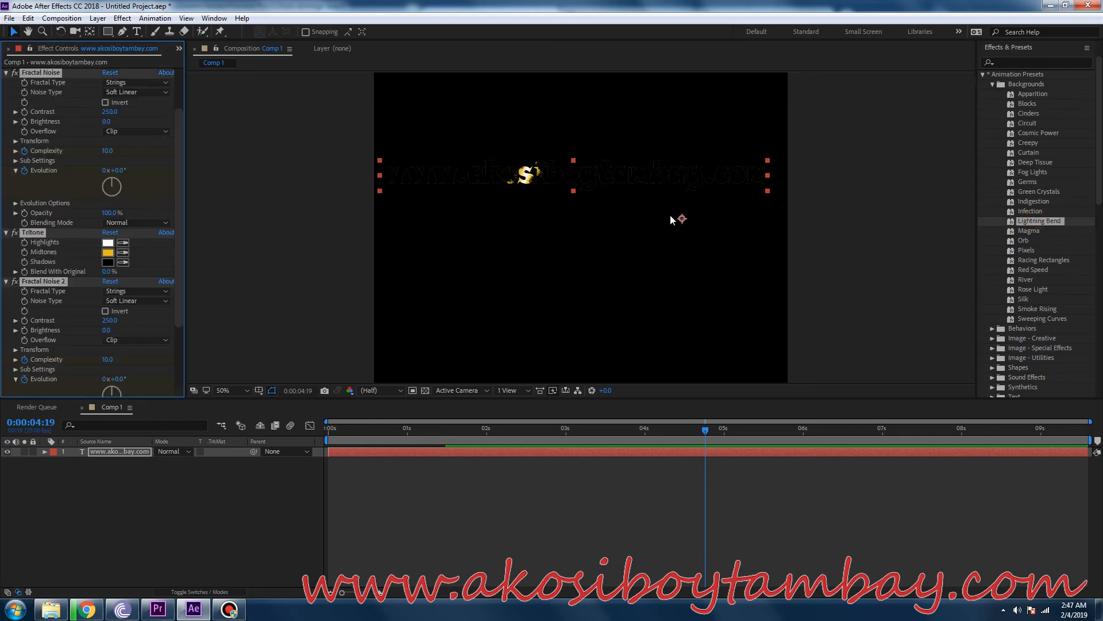
{"action": "key", "text": "space"}
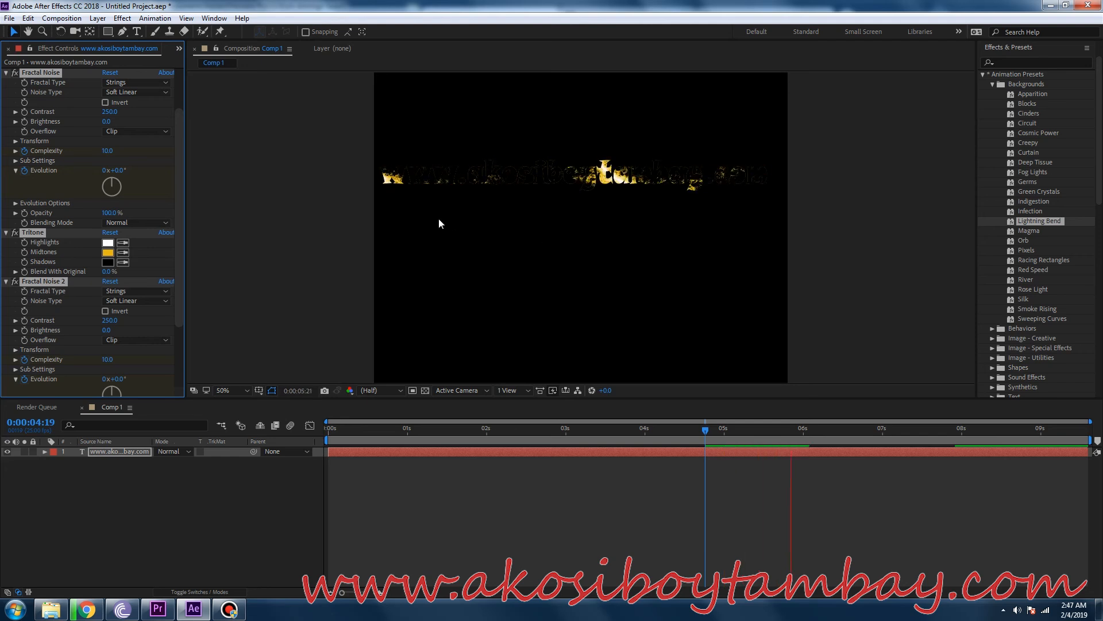
{"action": "key", "text": "space"}
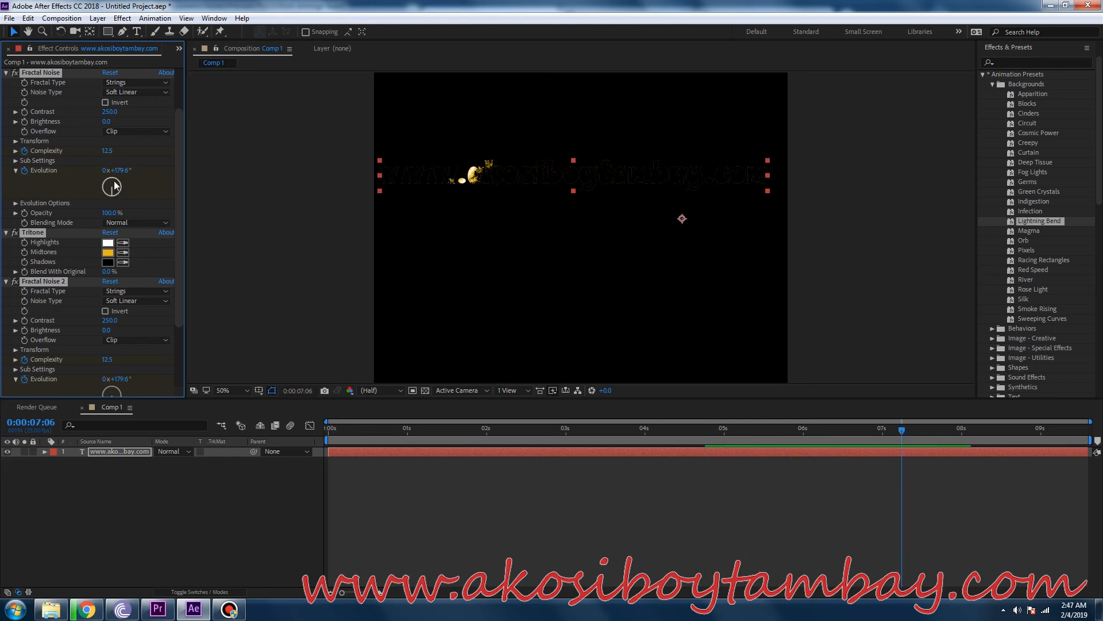
Preview the Lightning Bend effect from 0:00:01:07, and set the Fractal Noise evolution to 91x+0.0° at 0:00:04:05.
{"action": "left_click", "coordinate": [429, 436]}
{"action": "key", "text": "space"}
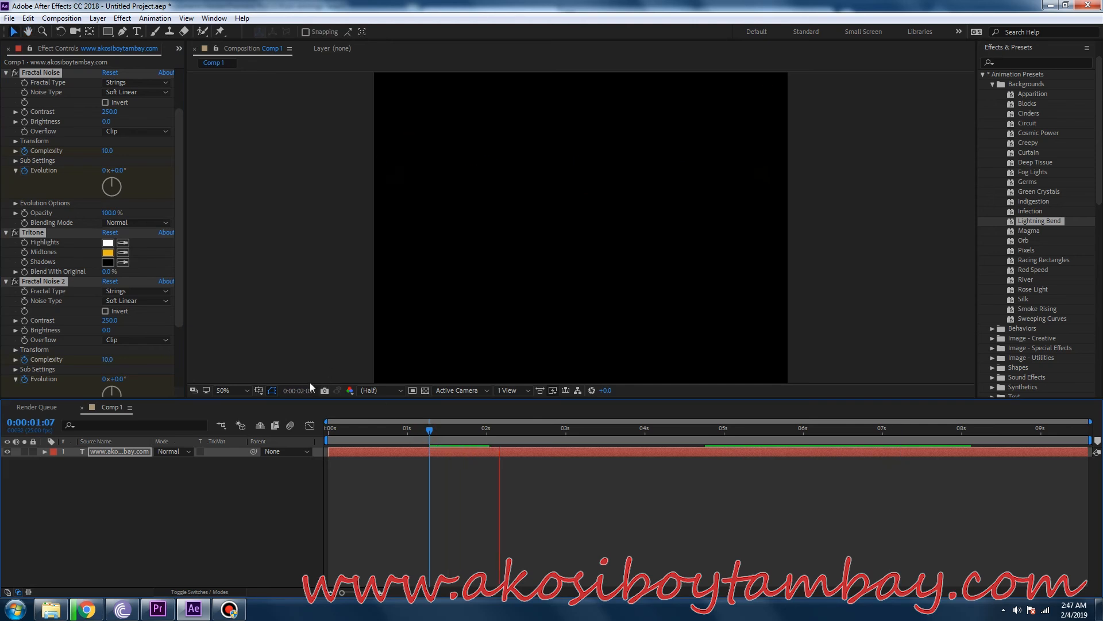
{"action": "key", "text": "space"}
{"action": "key", "text": "space"}
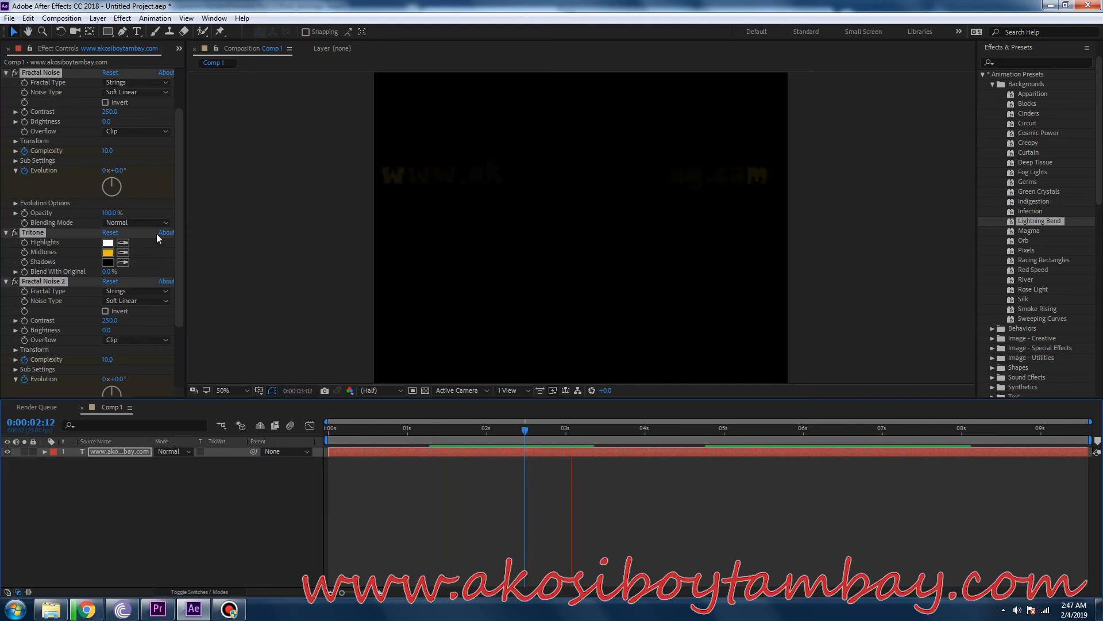
{"action": "key", "text": "space"}
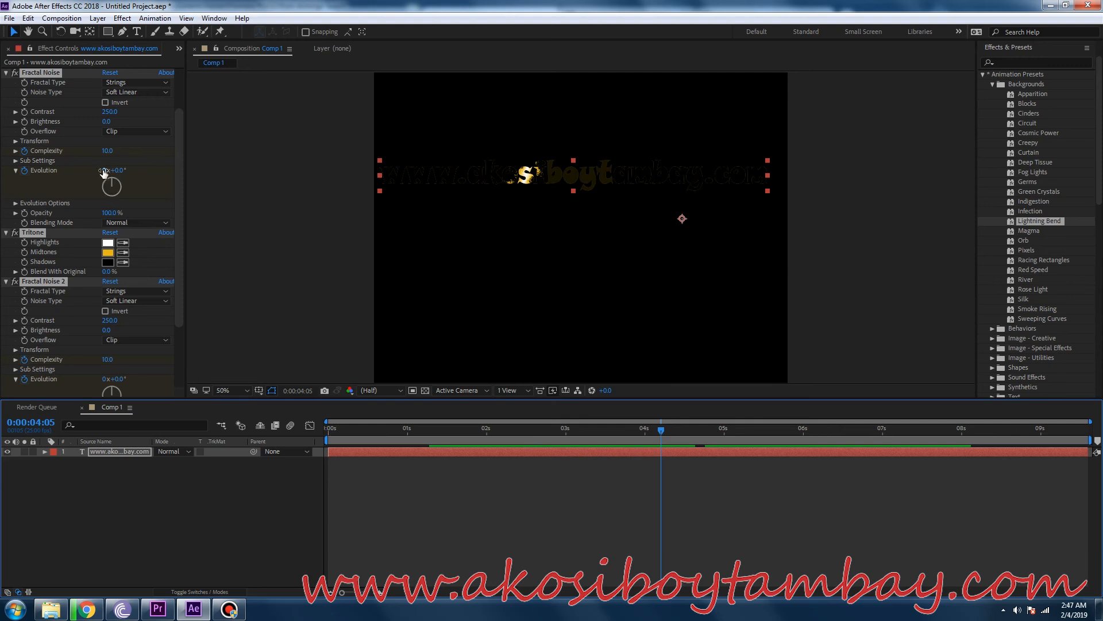
{"action": "left_click_drag", "start_coordinate": [104, 170], "coordinate": [158, 172]}
{"action": "key", "text": "space"}
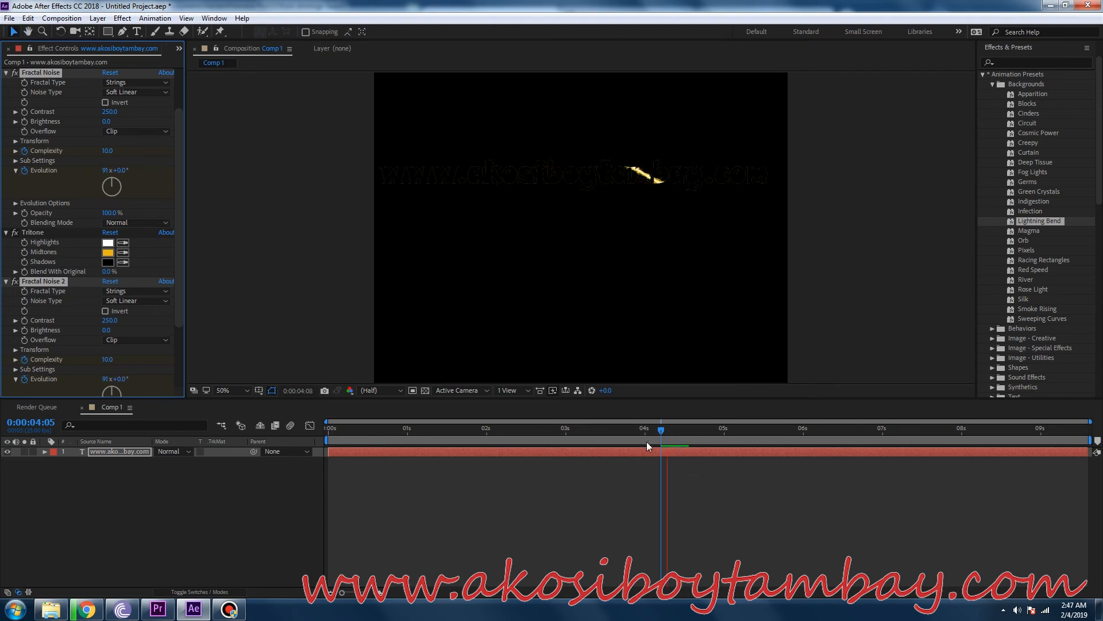
Try the Add blending mode on the first Fractal Noise effect and preview the text from 0:00:01:10.
{"action": "key", "text": "space"}
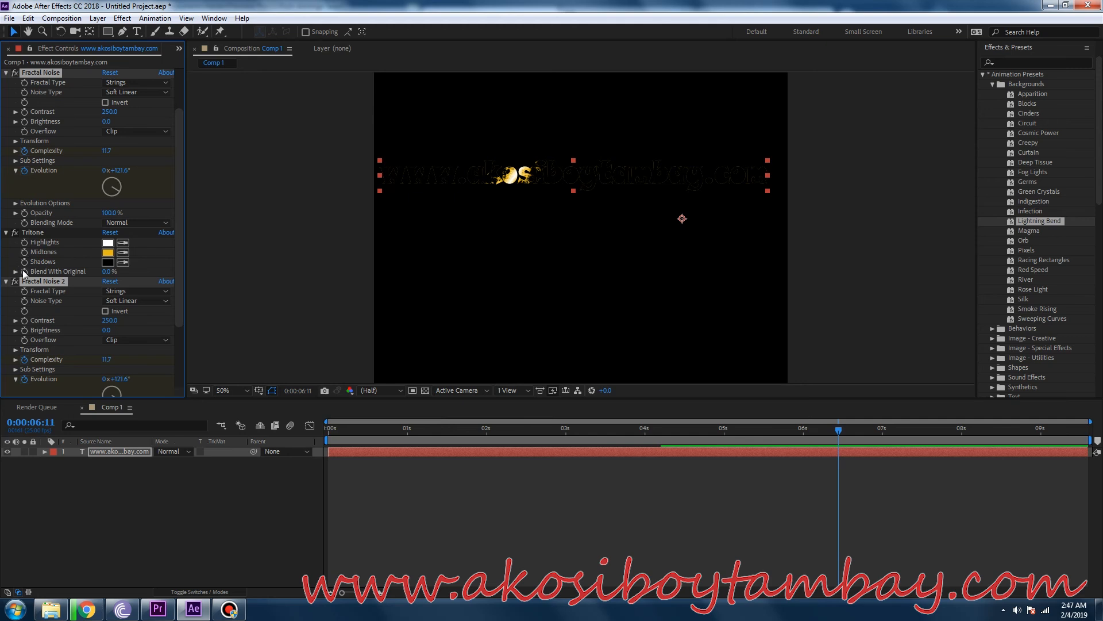
{"action": "left_click", "coordinate": [28, 241]}
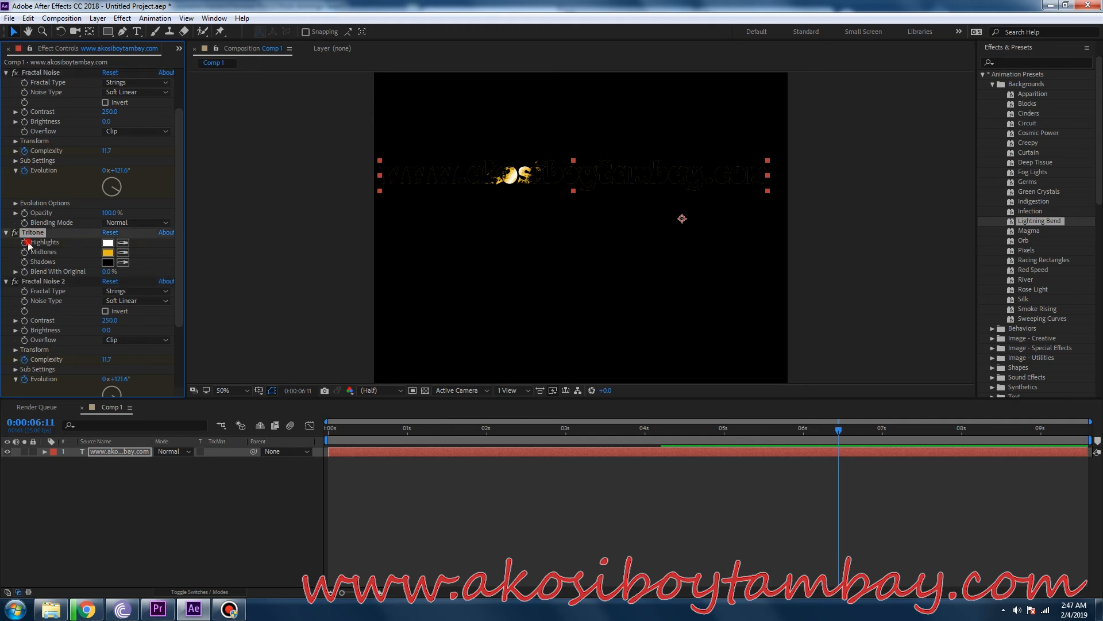
{"action": "left_click", "coordinate": [119, 224]}
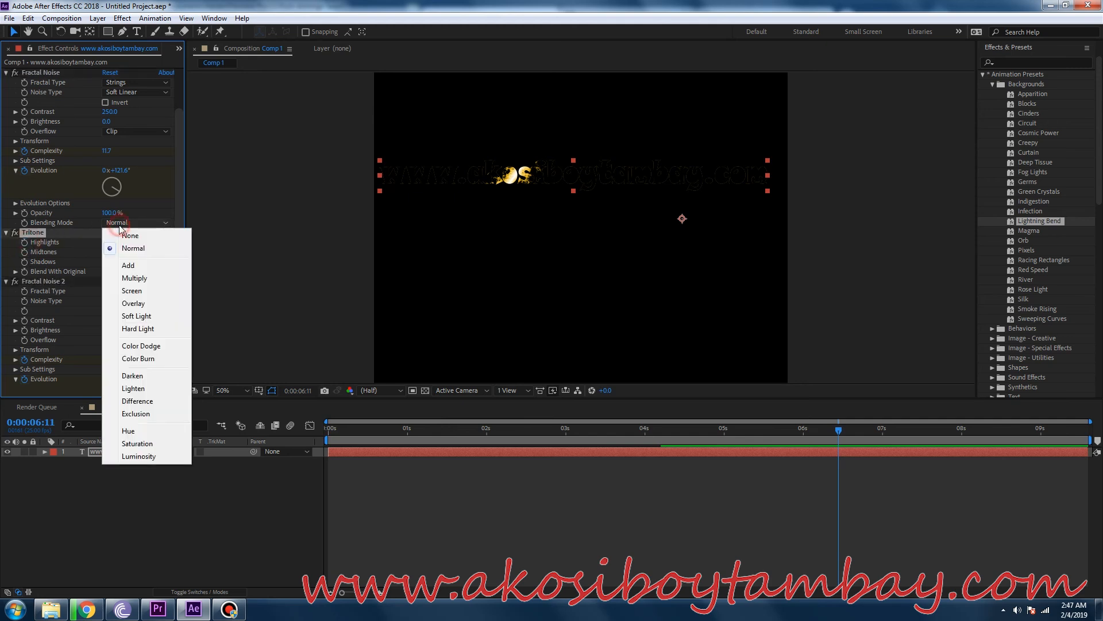
{"action": "left_click", "coordinate": [128, 264]}
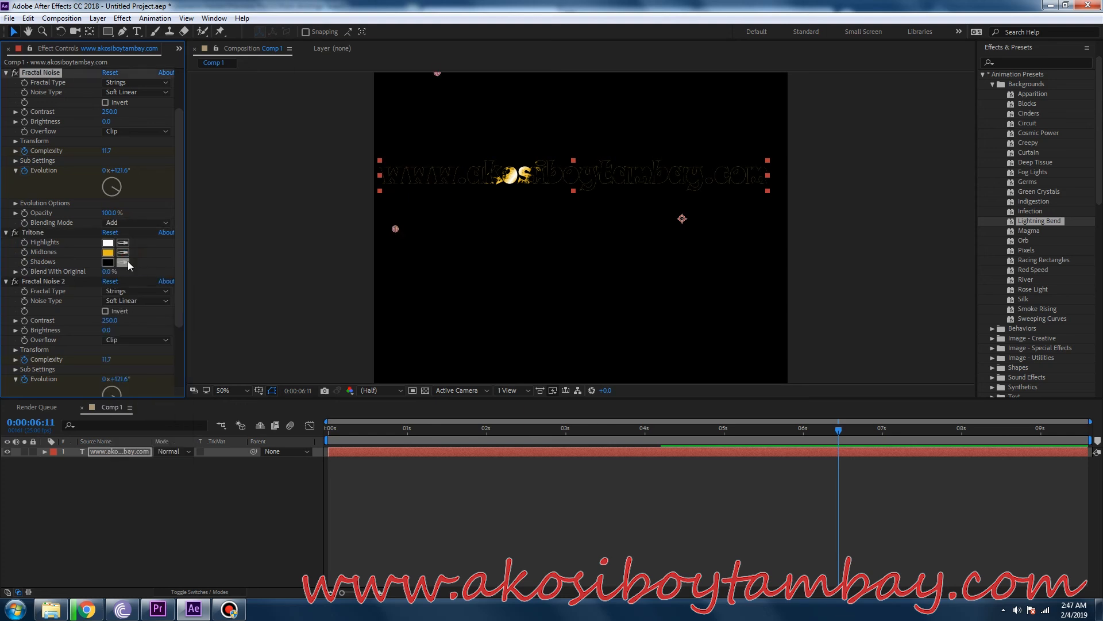
{"action": "left_click", "coordinate": [439, 430]}
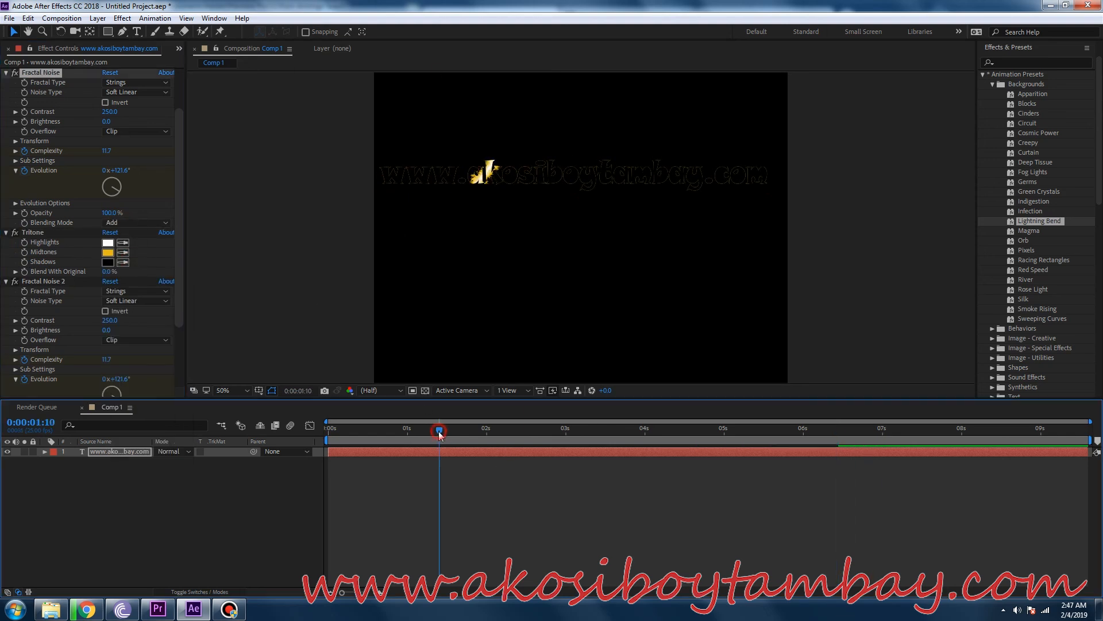
{"action": "key", "text": "space"}
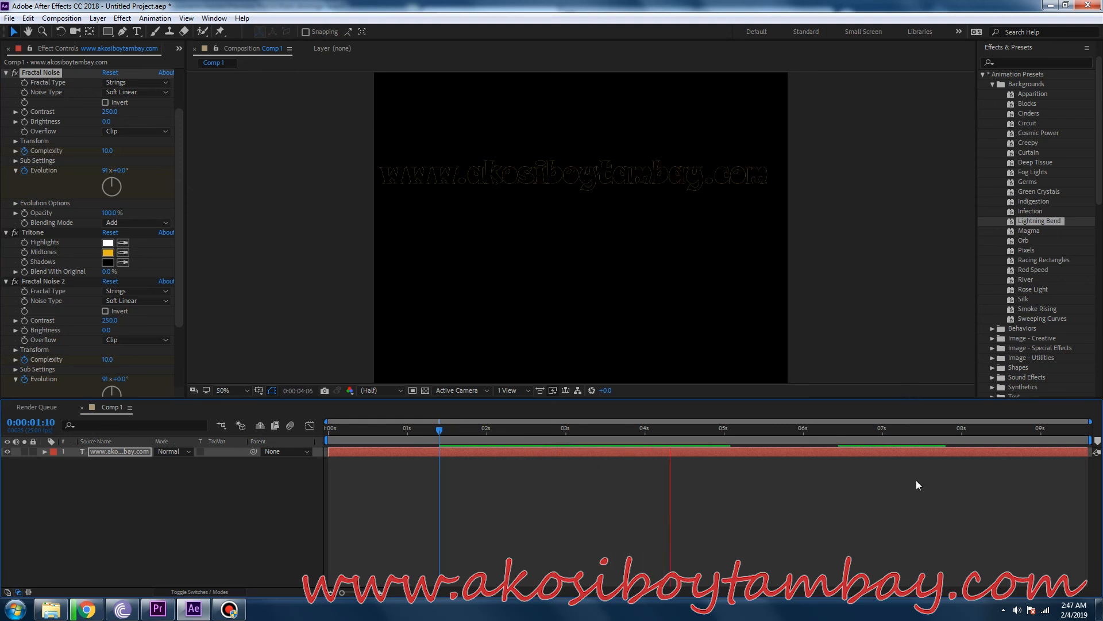
{"action": "key", "text": "space"}
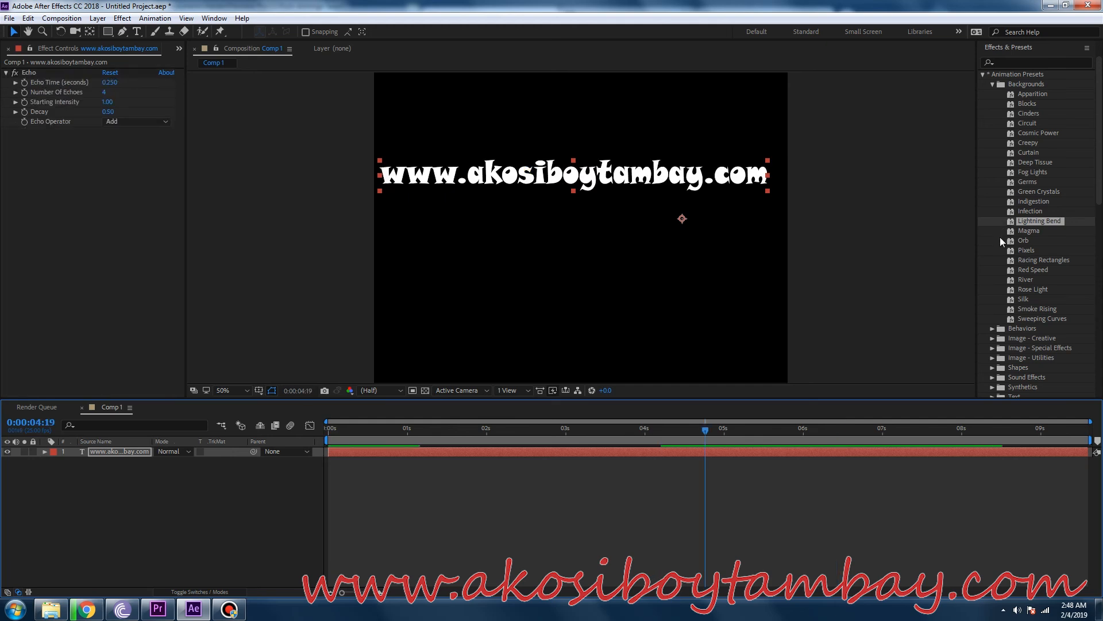
Apply the Magma background preset to the web address text at 0:00:04:19 and preview it from 0:00:00:07.
{"action": "left_click", "coordinate": [1030, 231]}
{"action": "left_click_drag", "start_coordinate": [754, 194], "coordinate": [754, 195]}
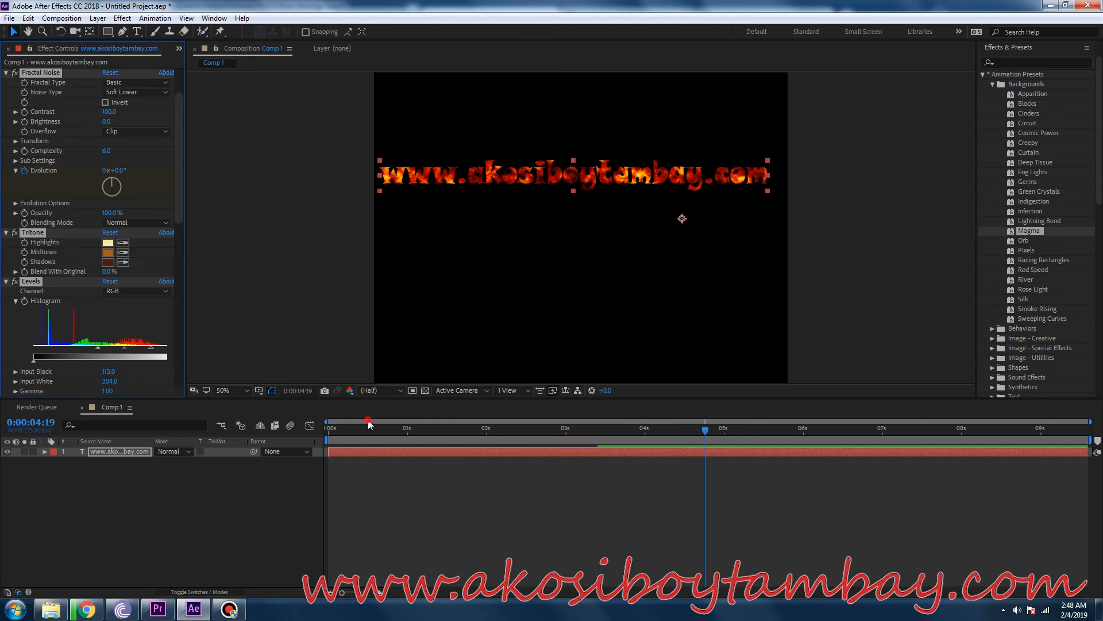
{"action": "left_click", "coordinate": [350, 429]}
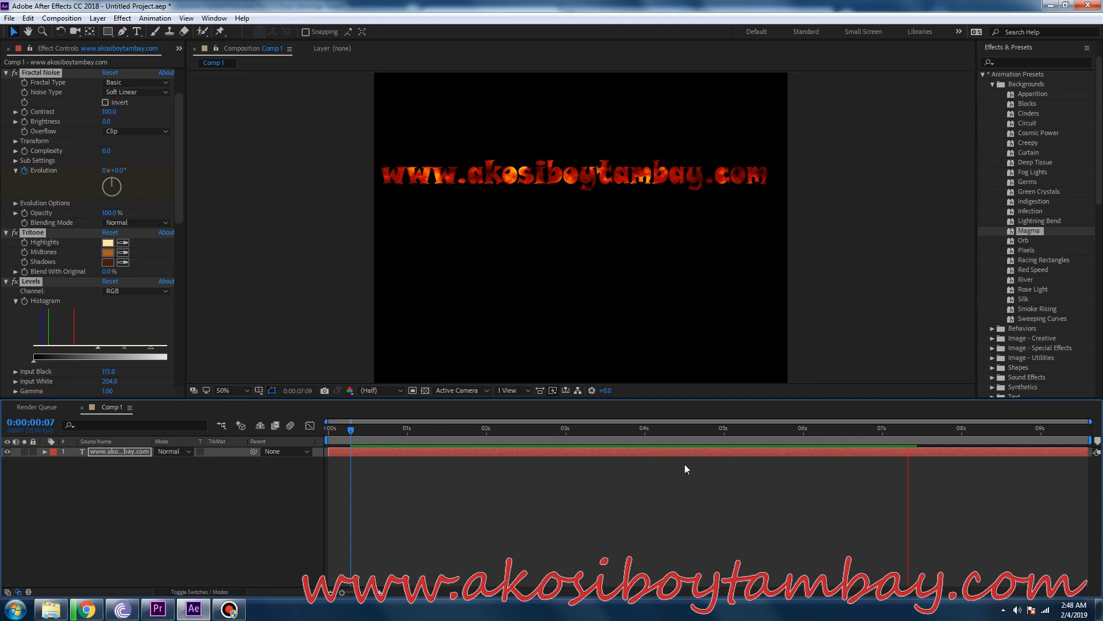
{"action": "key", "text": "space"}
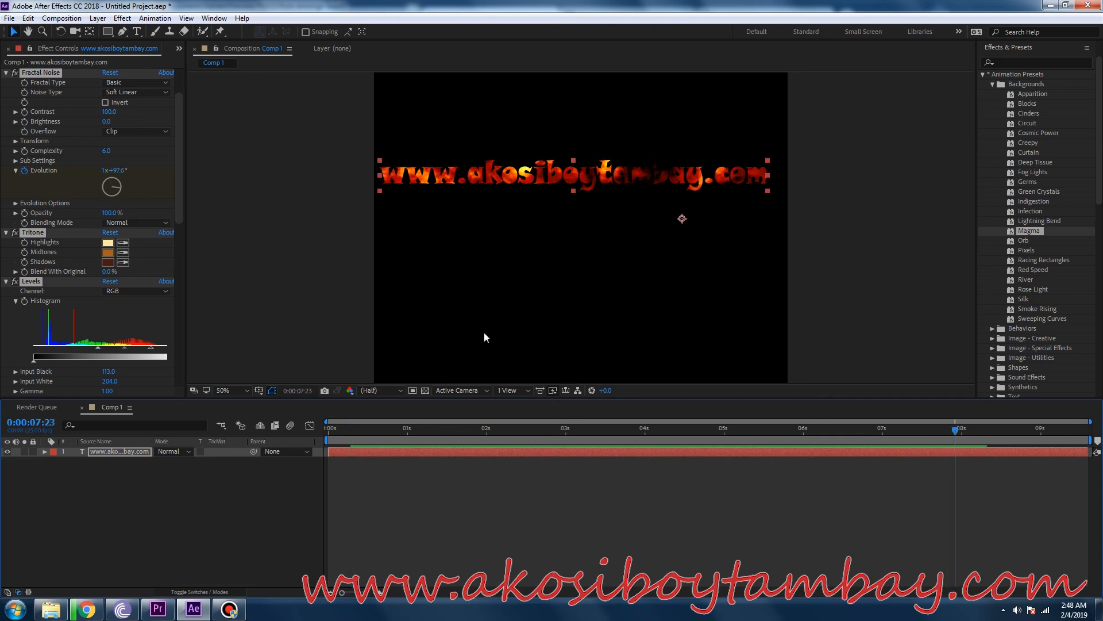
{"action": "left_click", "coordinate": [224, 492]}
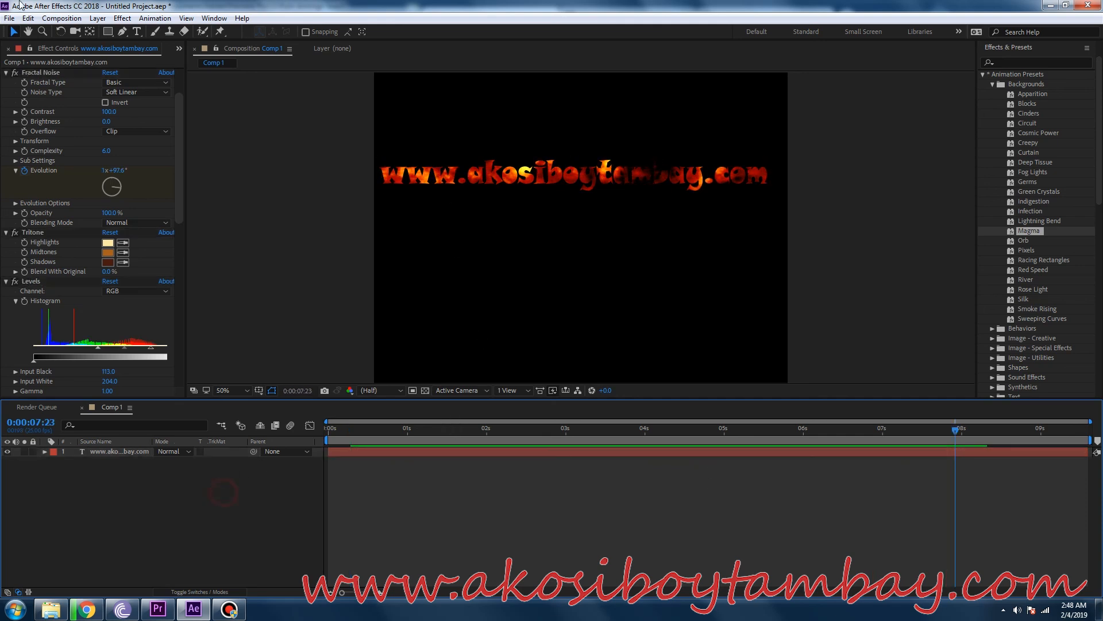
{"action": "left_click", "coordinate": [61, 18]}
{"action": "mouse_move", "coordinate": [132, 25]}
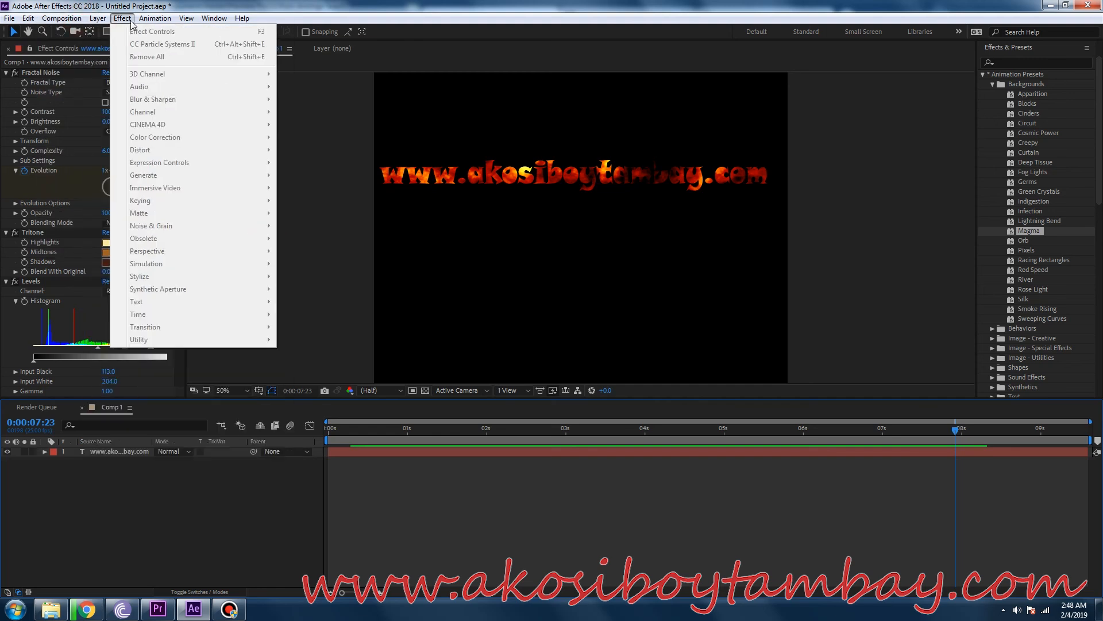
{"action": "mouse_move", "coordinate": [62, 18]}
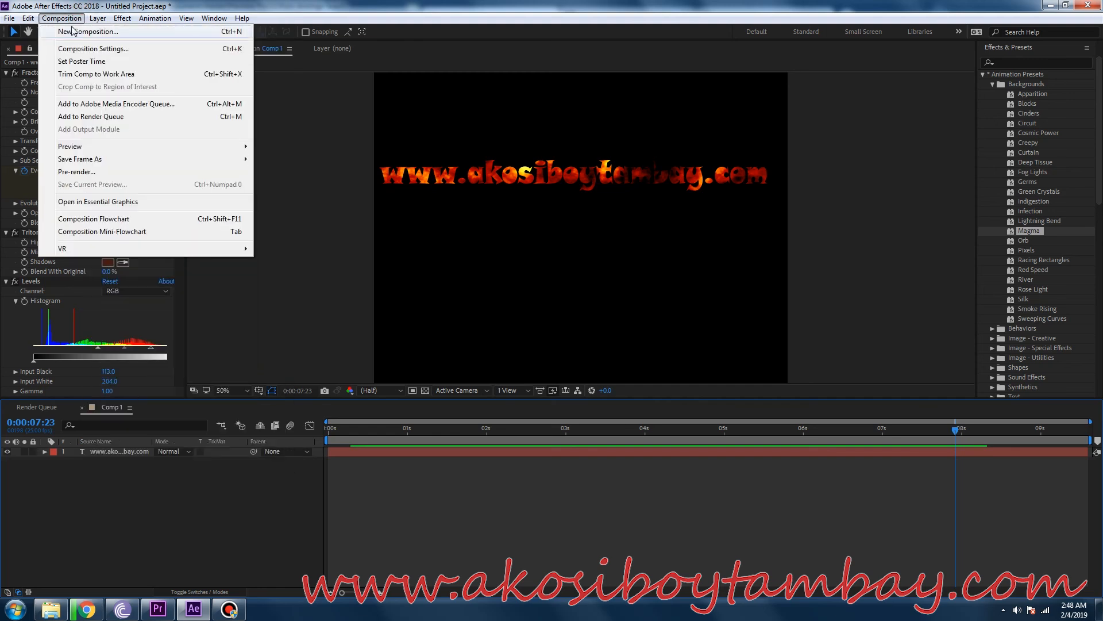
{"action": "mouse_move", "coordinate": [240, 31]}
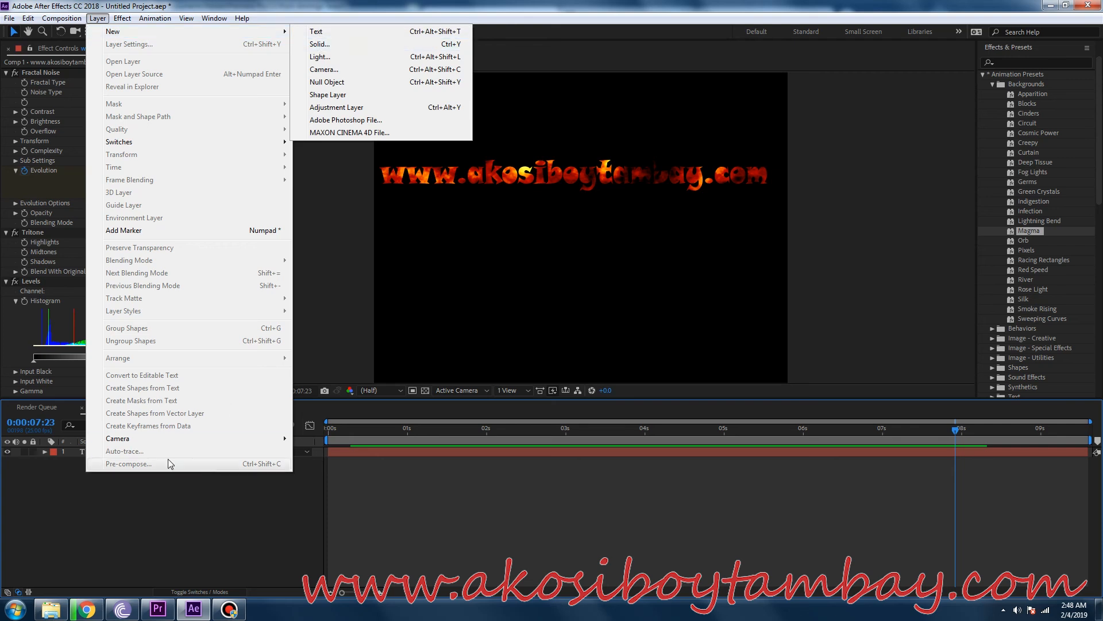
{"action": "left_click", "coordinate": [93, 512]}
Switch to Windows Explorer and open the folder to be used > 01-042019 p3a > 100MEDIA on Local Disk (F:).
{"action": "left_click", "coordinate": [52, 609]}
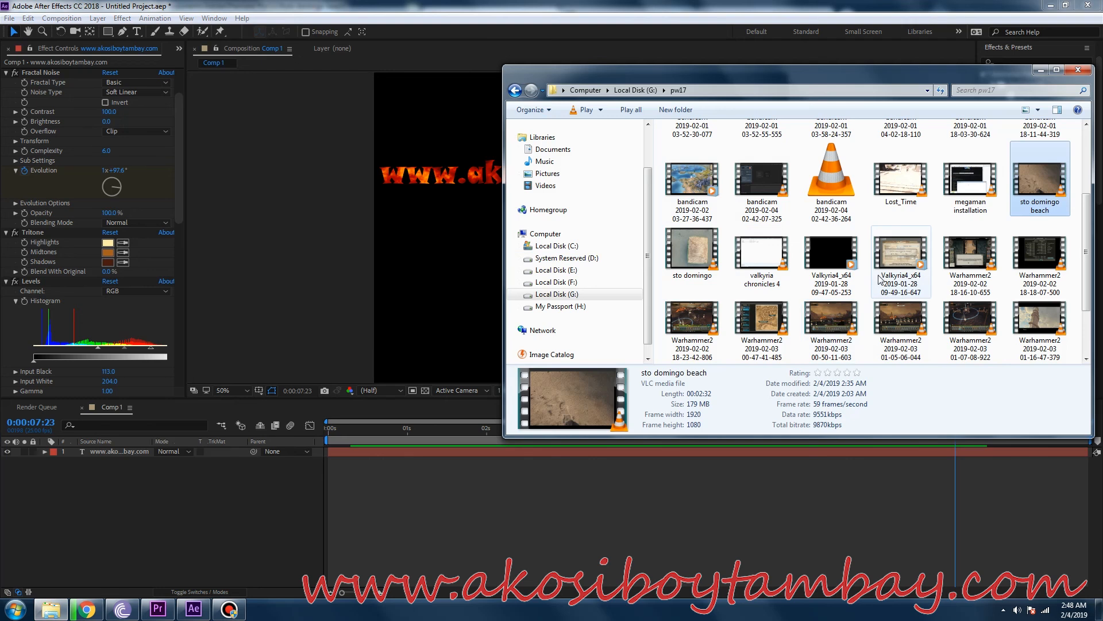
{"action": "left_click", "coordinate": [827, 262]}
{"action": "left_click", "coordinate": [786, 313]}
{"action": "scroll", "coordinate": [834, 288], "scroll_direction": "up", "scroll_amount": 2}
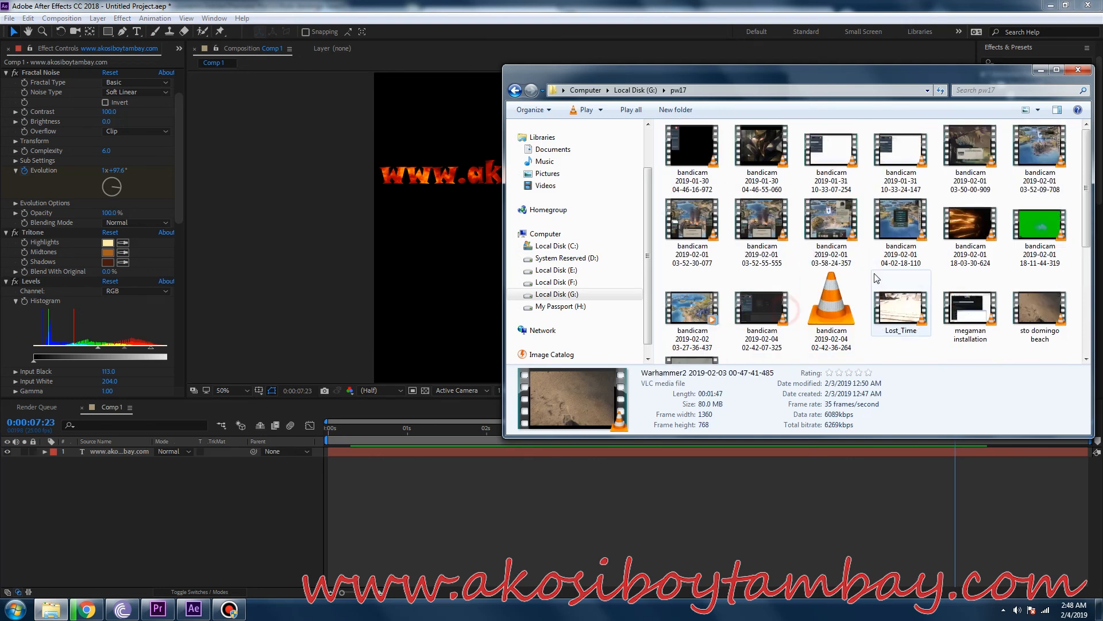
{"action": "scroll", "coordinate": [862, 267], "scroll_direction": "down", "scroll_amount": 3}
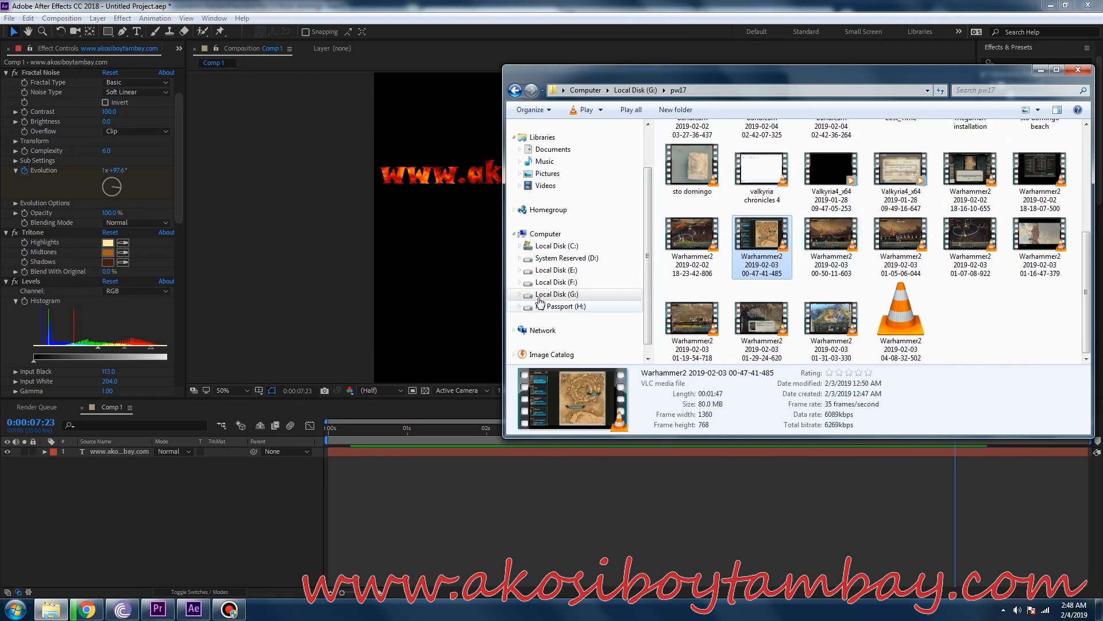
{"action": "left_click", "coordinate": [549, 282]}
{"action": "double_click", "coordinate": [861, 138]}
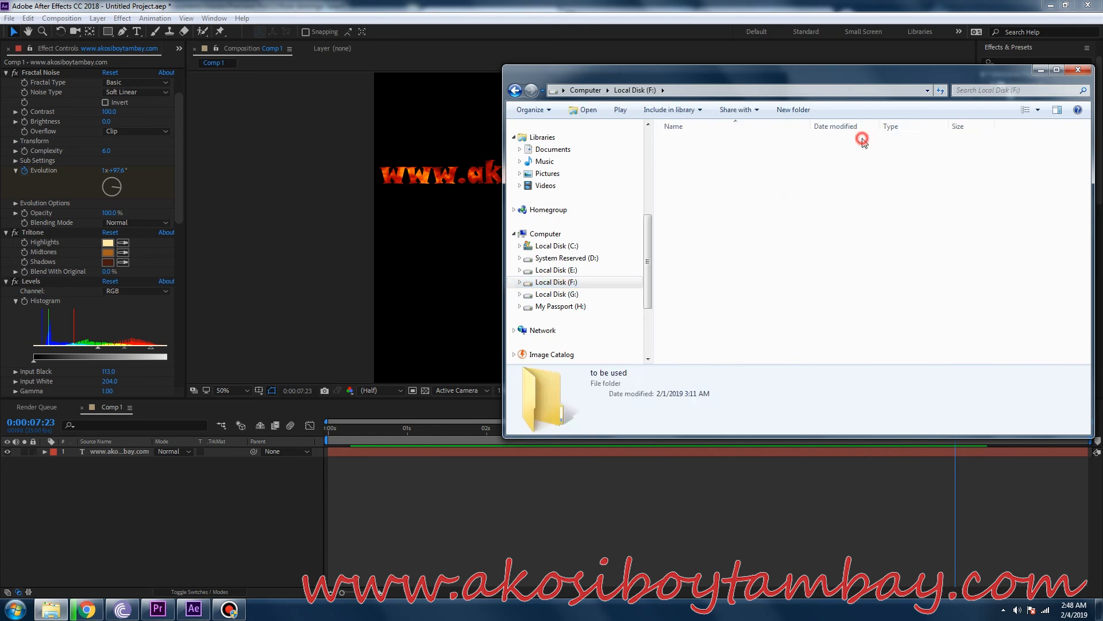
{"action": "double_click", "coordinate": [683, 143]}
{"action": "double_click", "coordinate": [689, 142]}
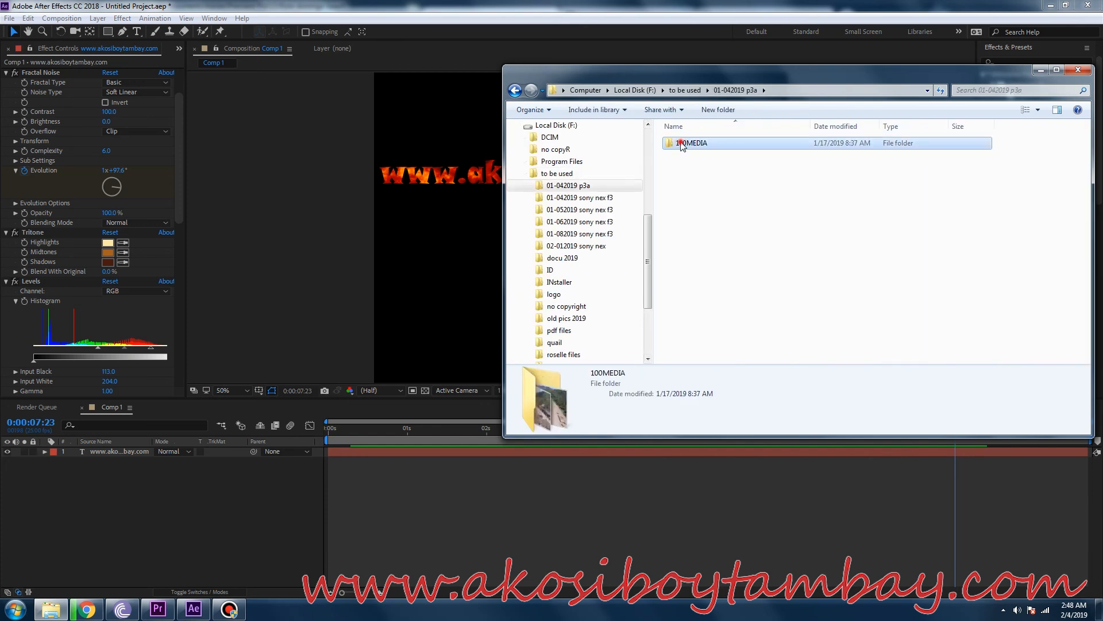
Add the photo DJI_0023.JPG to Comp 1 and place its layer beneath the web address text layer.
{"action": "left_click", "coordinate": [854, 252]}
{"action": "left_click", "coordinate": [1040, 239]}
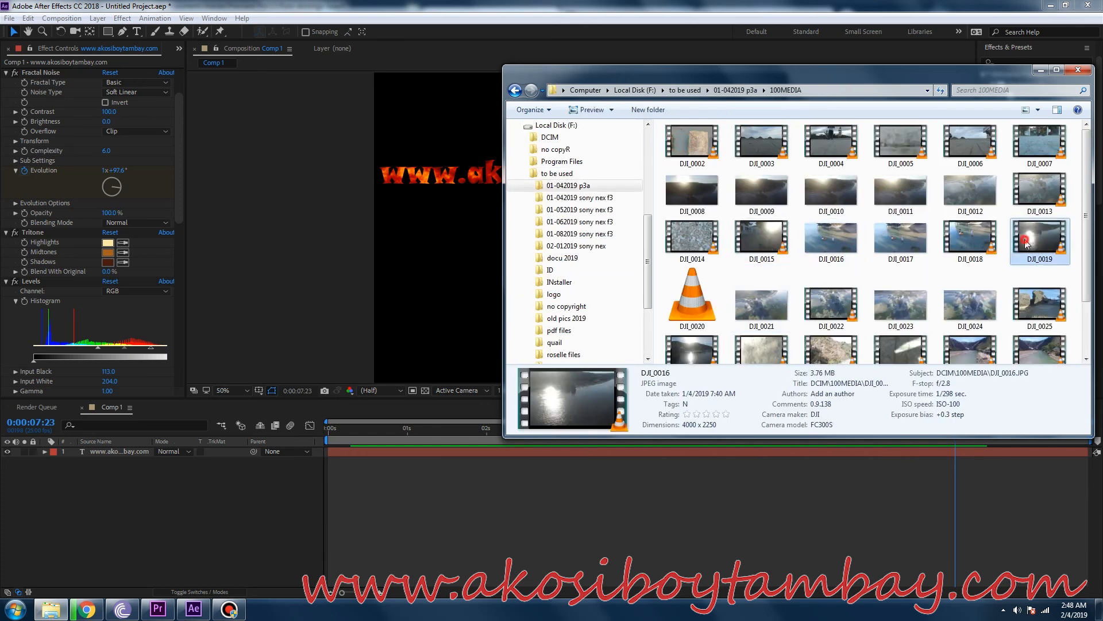
{"action": "left_click_drag", "start_coordinate": [904, 305], "coordinate": [110, 511]}
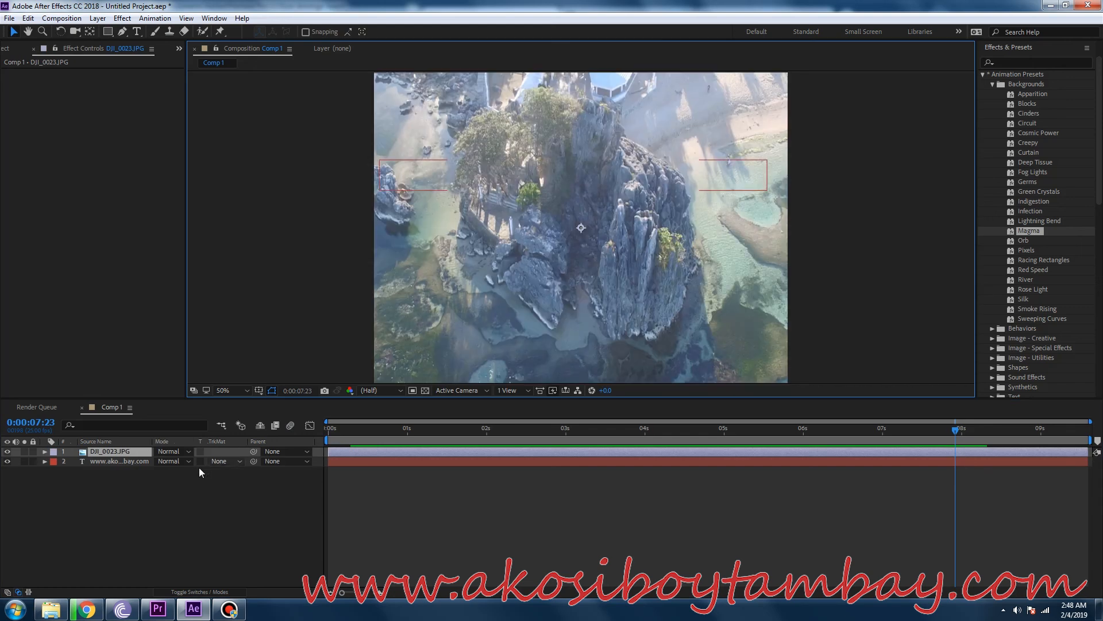
{"action": "left_click_drag", "start_coordinate": [122, 450], "coordinate": [119, 463]}
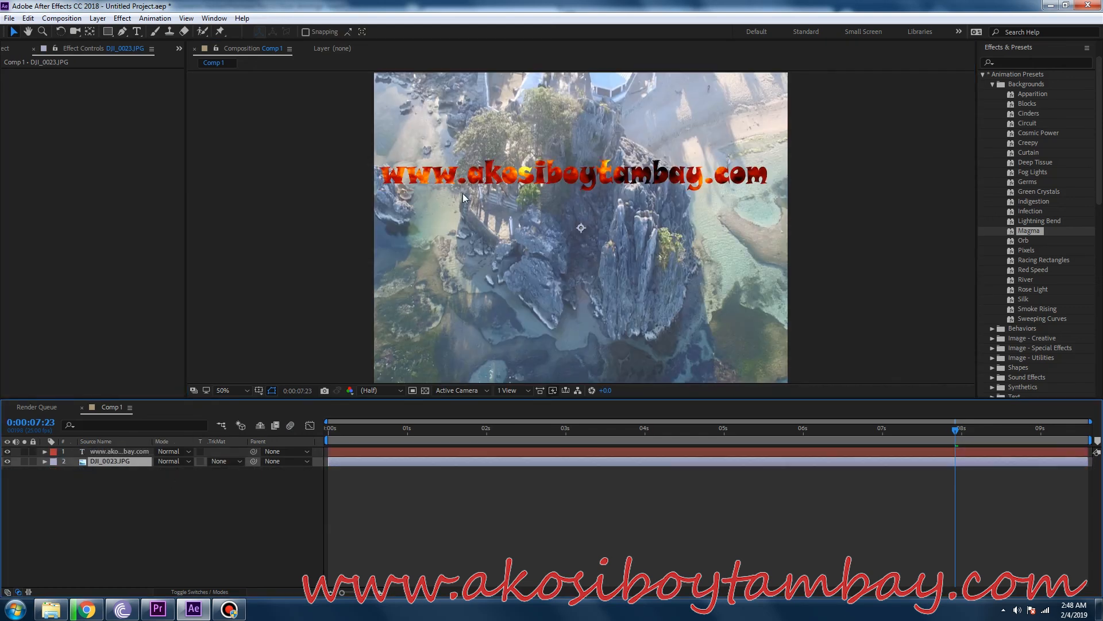
Preview the Magma text over the photo background from 0:00:00:01.
{"action": "left_click", "coordinate": [363, 432]}
{"action": "left_click", "coordinate": [332, 436]}
{"action": "key", "text": "space"}
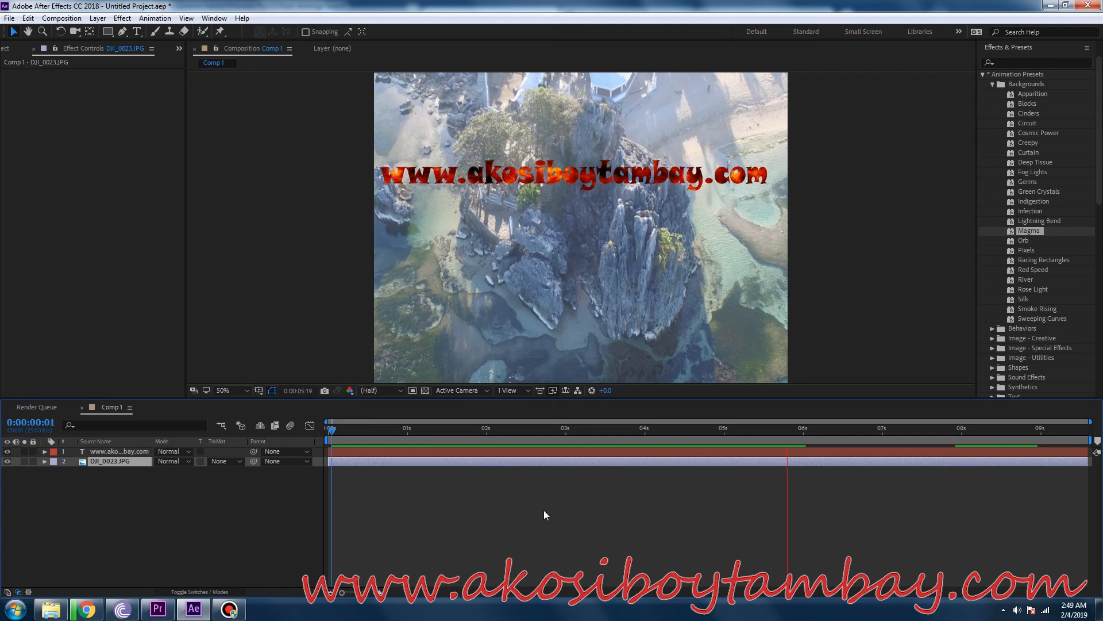
{"action": "key", "text": "space"}
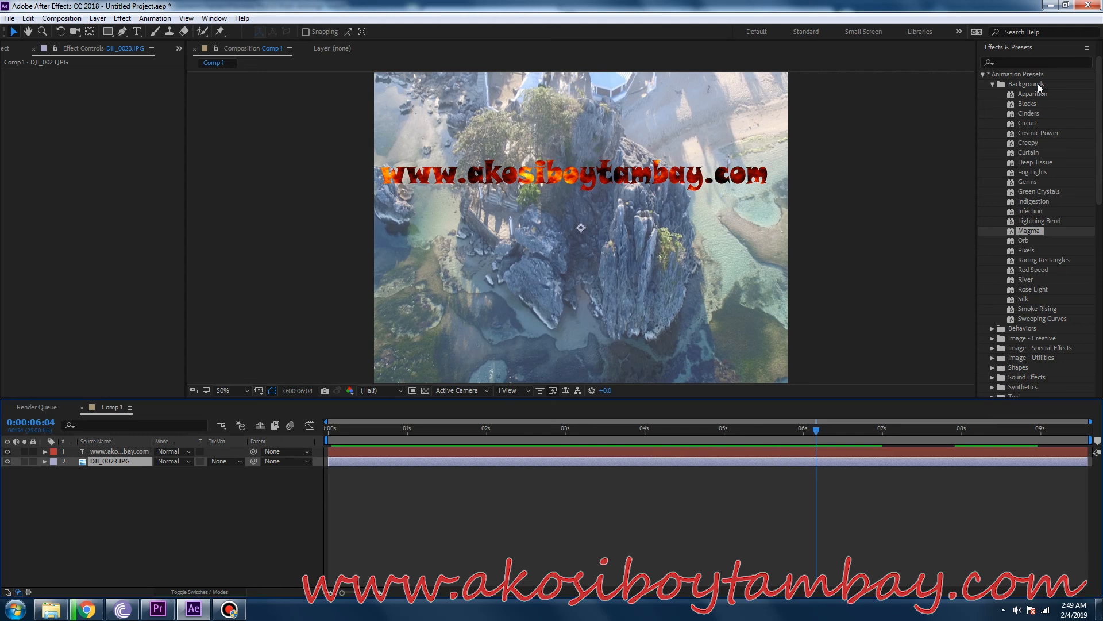
Apply the Fade Up Words text preset to the web address text at 0:00:06:04 and preview it from 0:00:00:04.
{"action": "left_click", "coordinate": [993, 84]}
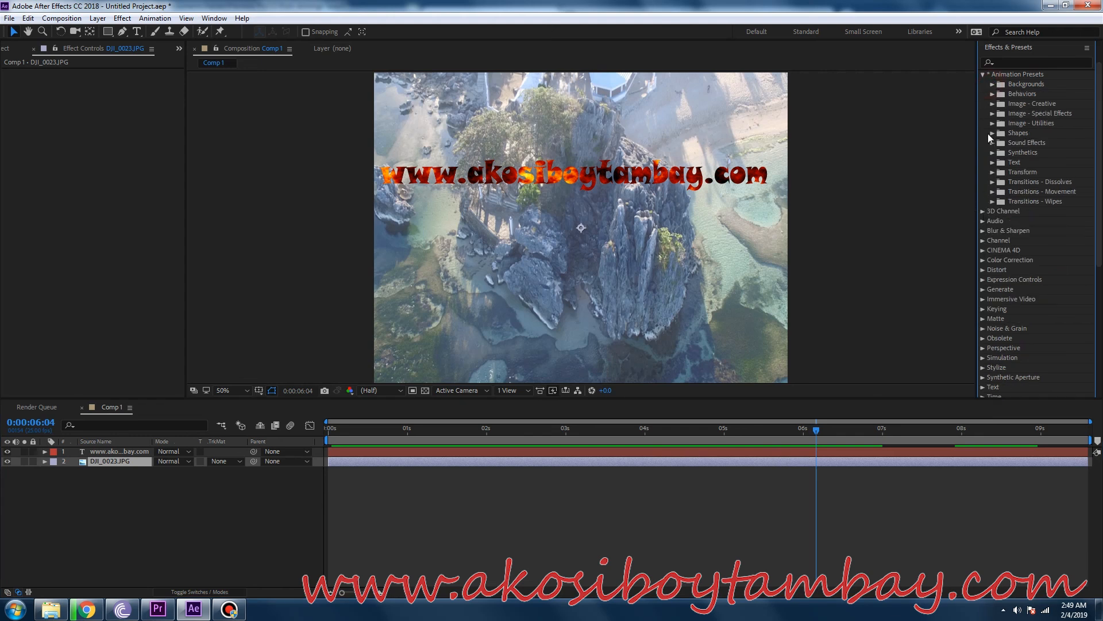
{"action": "left_click", "coordinate": [992, 163]}
{"action": "left_click", "coordinate": [1001, 181]}
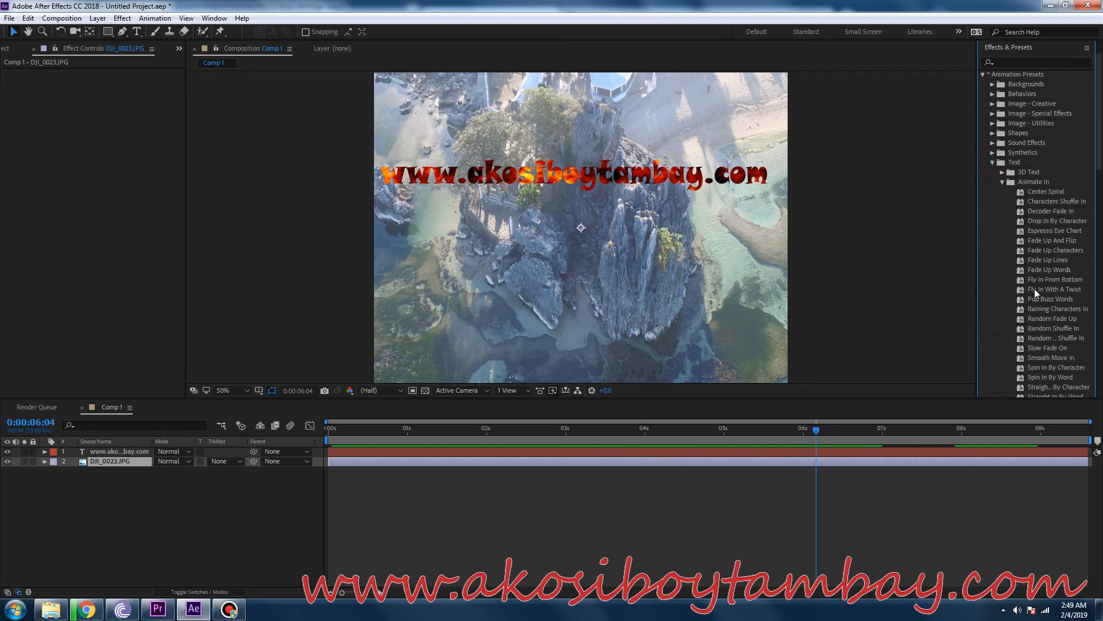
{"action": "left_click", "coordinate": [1042, 270]}
{"action": "left_click_drag", "start_coordinate": [1043, 270], "coordinate": [638, 185]}
{"action": "left_click", "coordinate": [341, 429]}
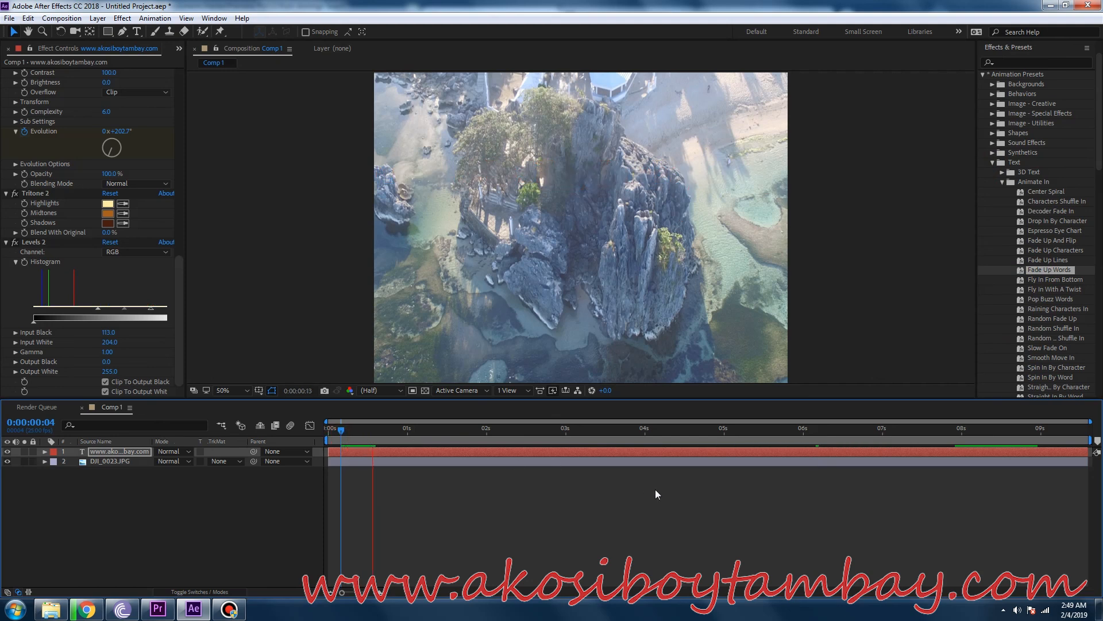